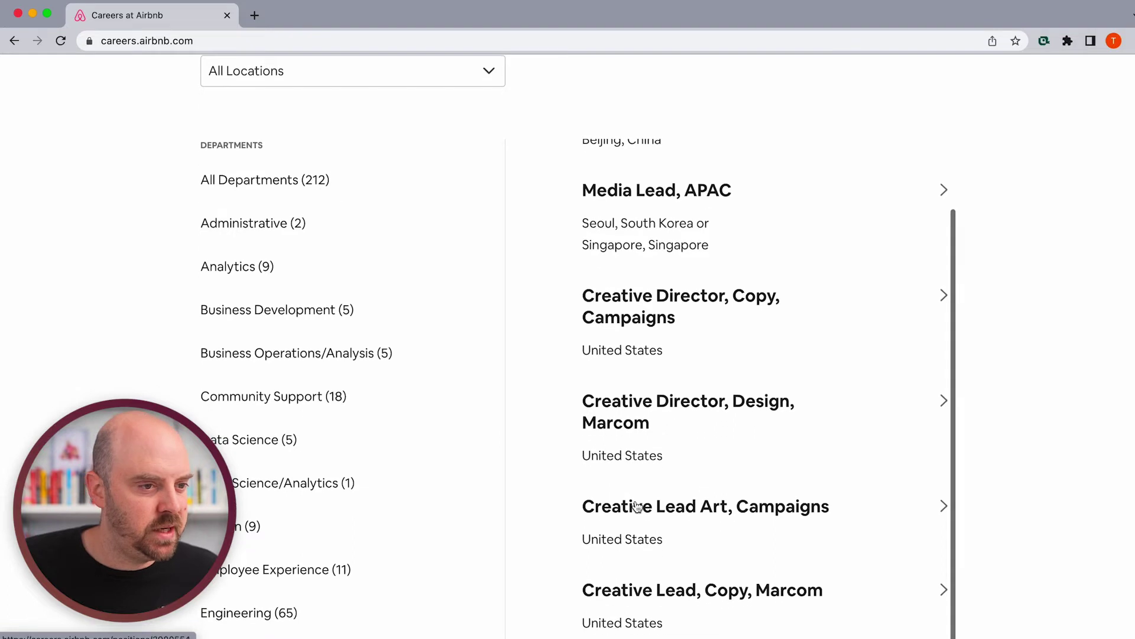
{"action": "left_click", "coordinate": [637, 515]}
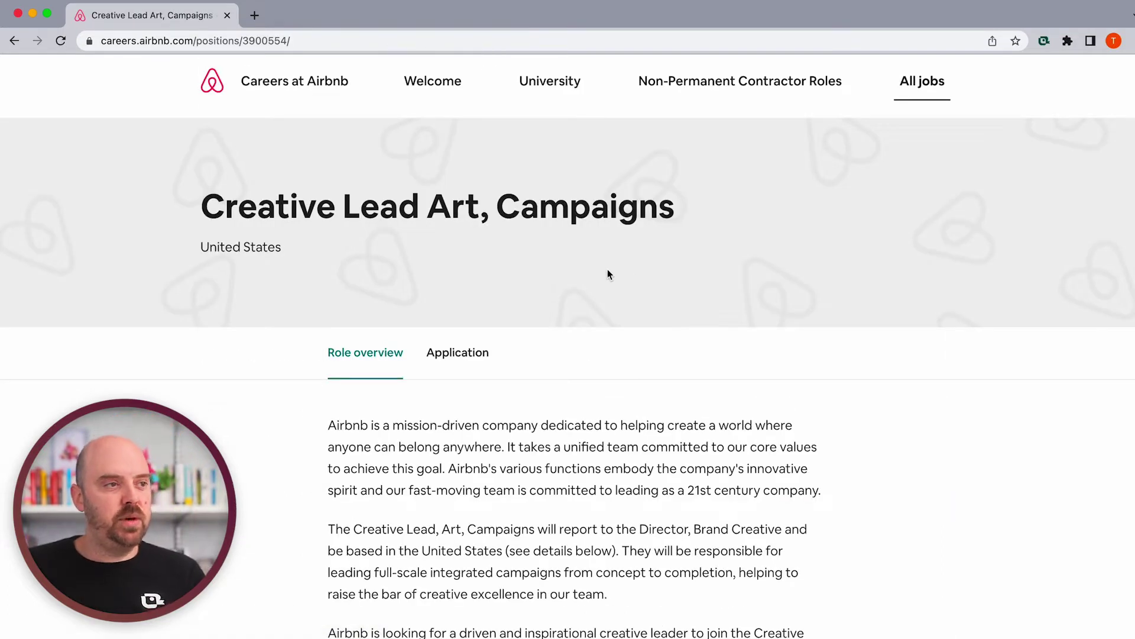
{"action": "left_click", "coordinate": [224, 39]}
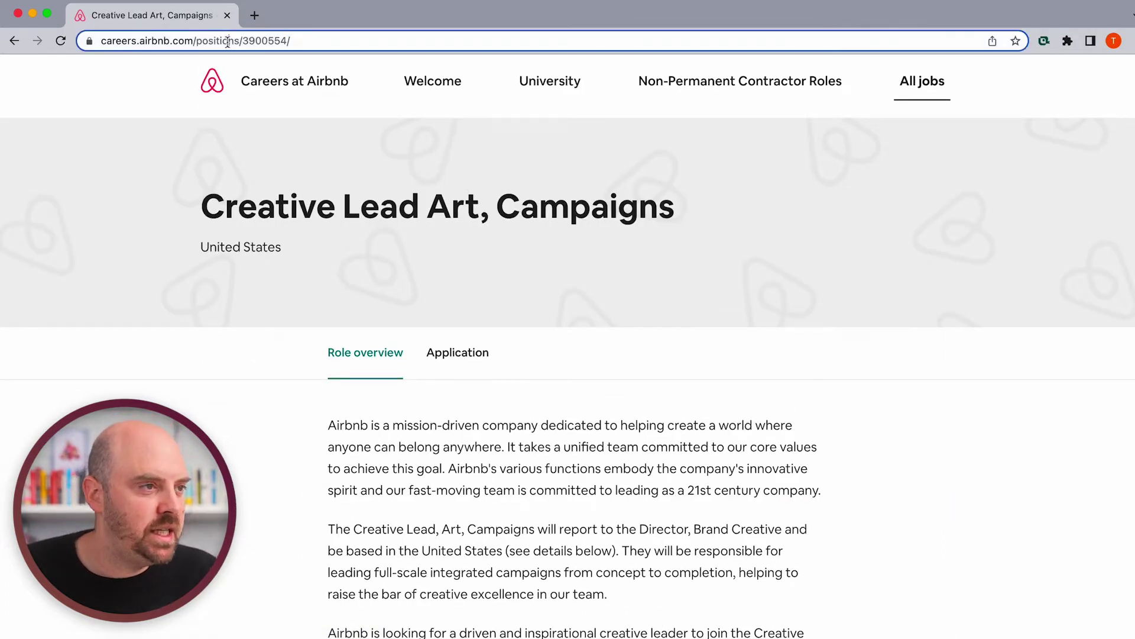
{"action": "left_click", "coordinate": [240, 41]}
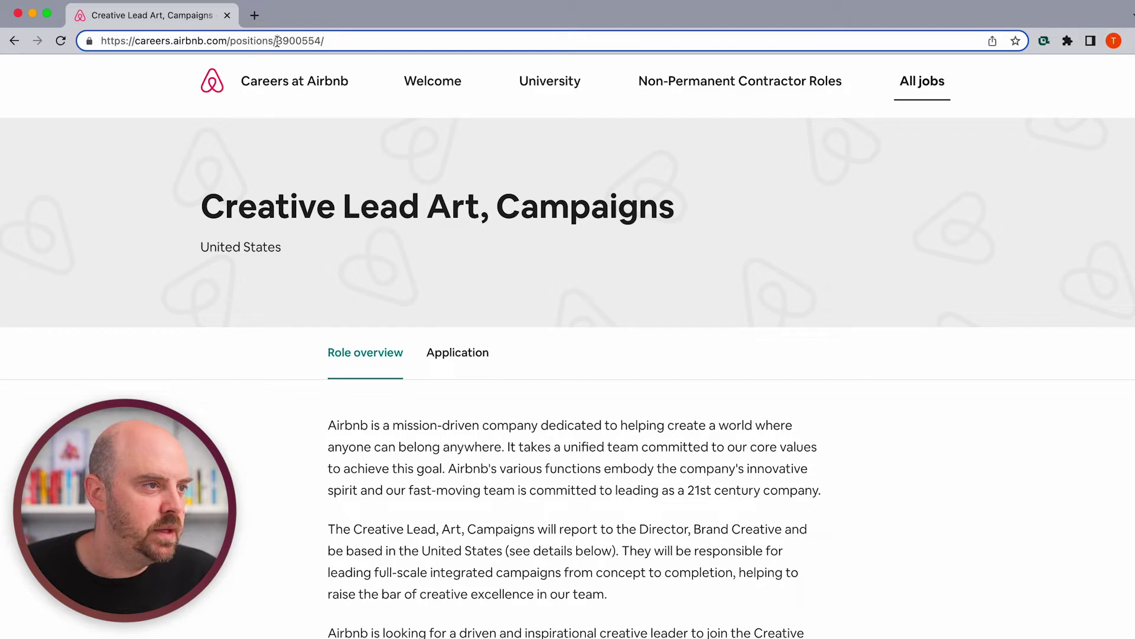
{"action": "left_click_drag", "start_coordinate": [276, 41], "coordinate": [92, 43]}
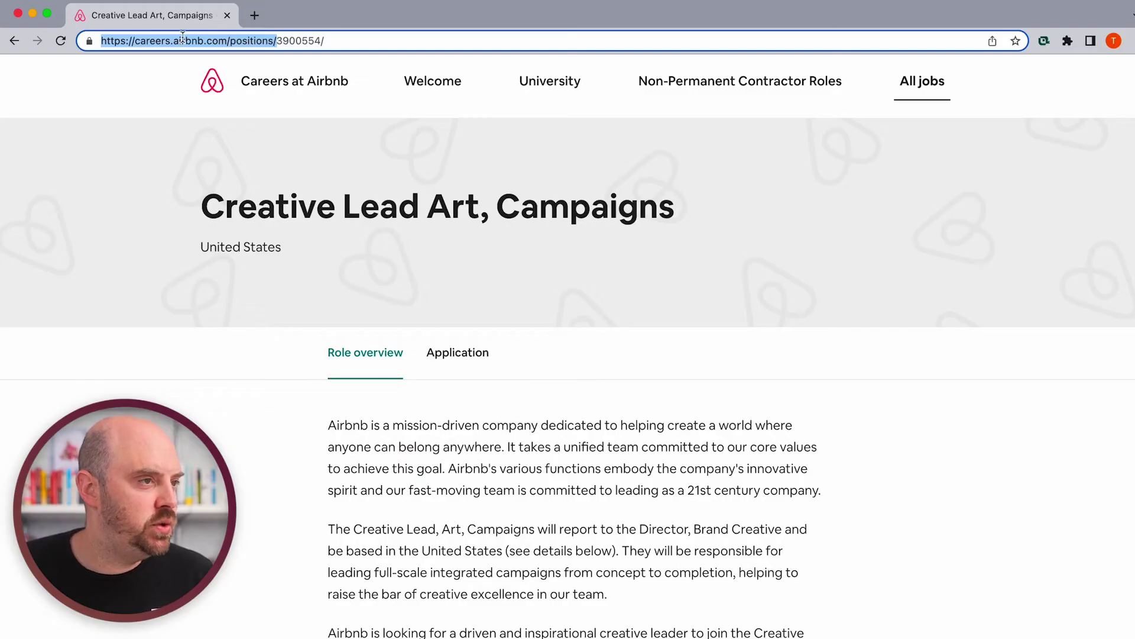
{"action": "right_click", "coordinate": [263, 43]}
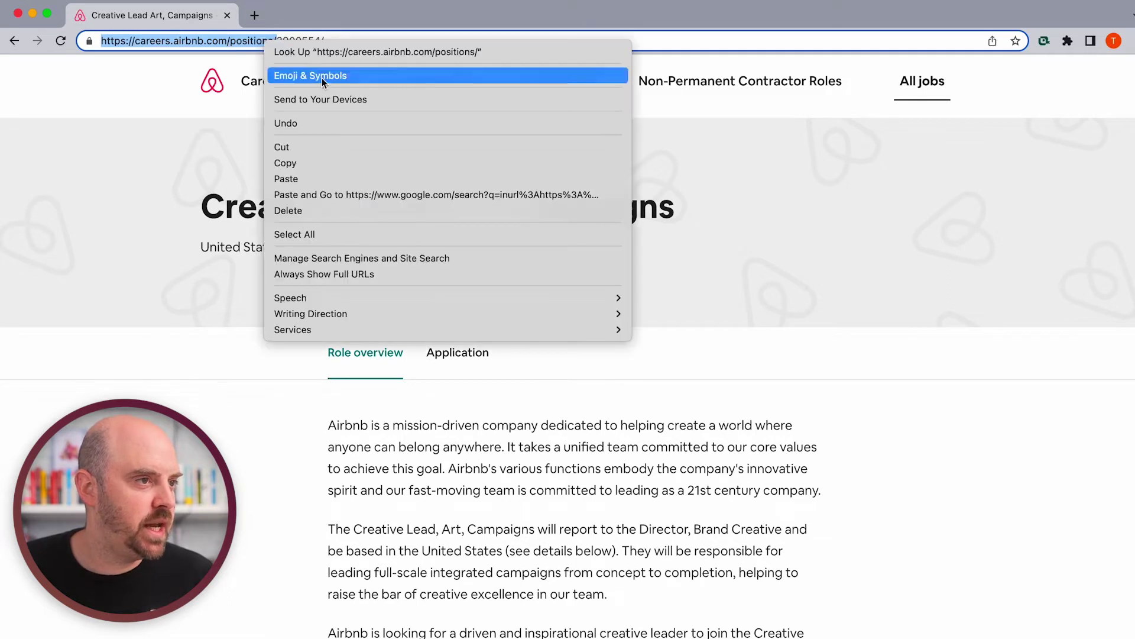
{"action": "left_click", "coordinate": [318, 163]}
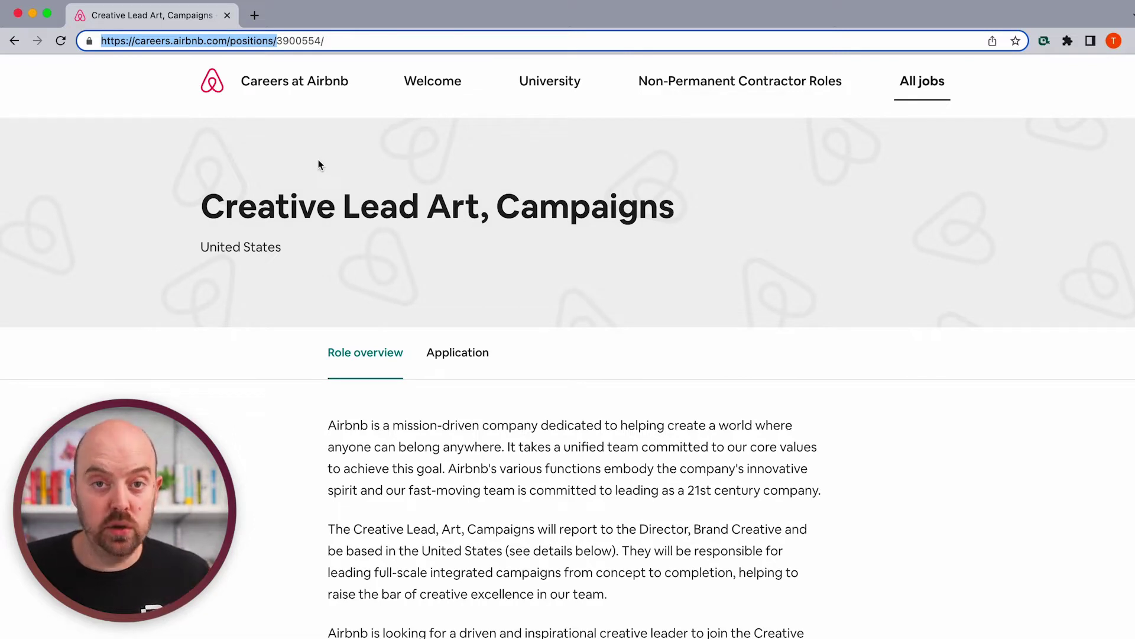
Search Google for "google alerts" in a new tab and open the Google Alerts page
{"action": "left_click", "coordinate": [254, 15]}
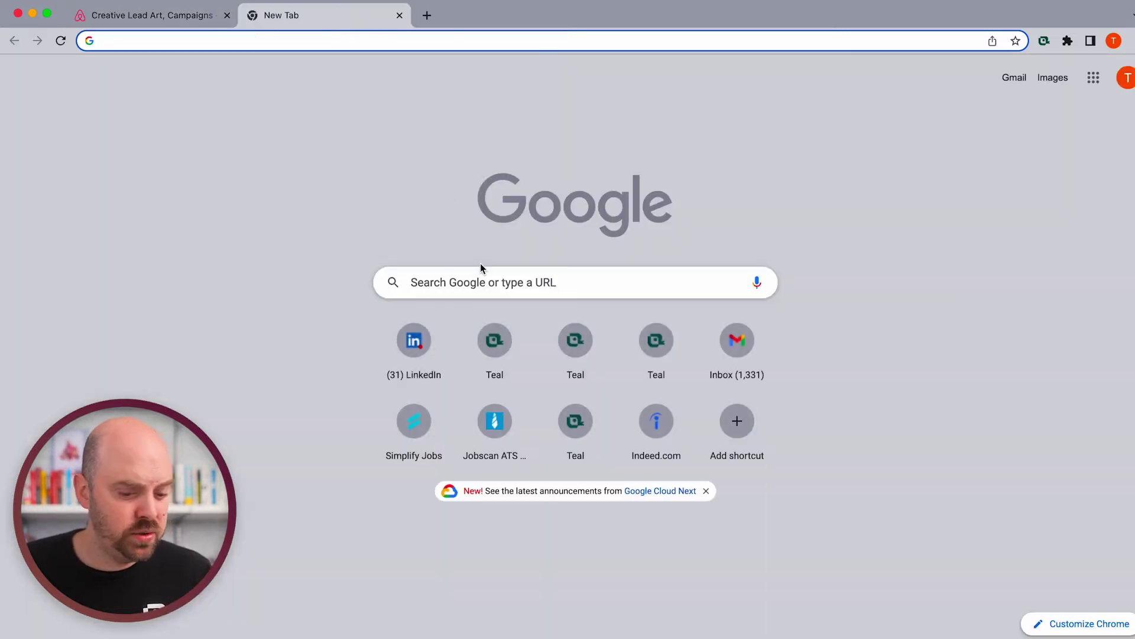
{"action": "left_click", "coordinate": [480, 269]}
{"action": "type", "text": "goog"}
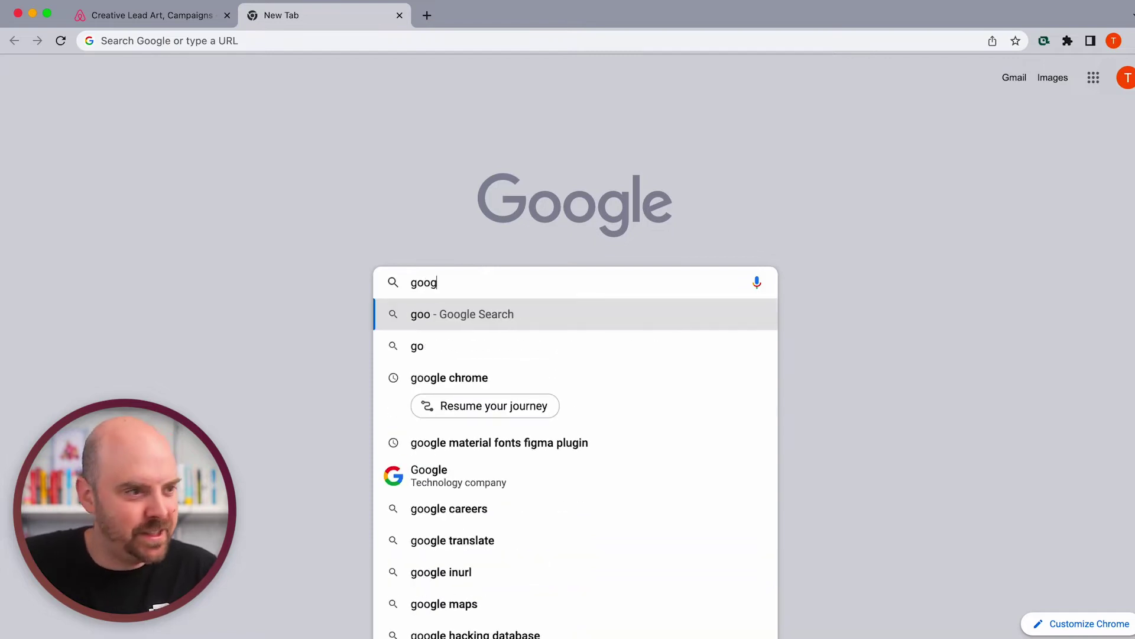
{"action": "type", "text": "le alerts"}
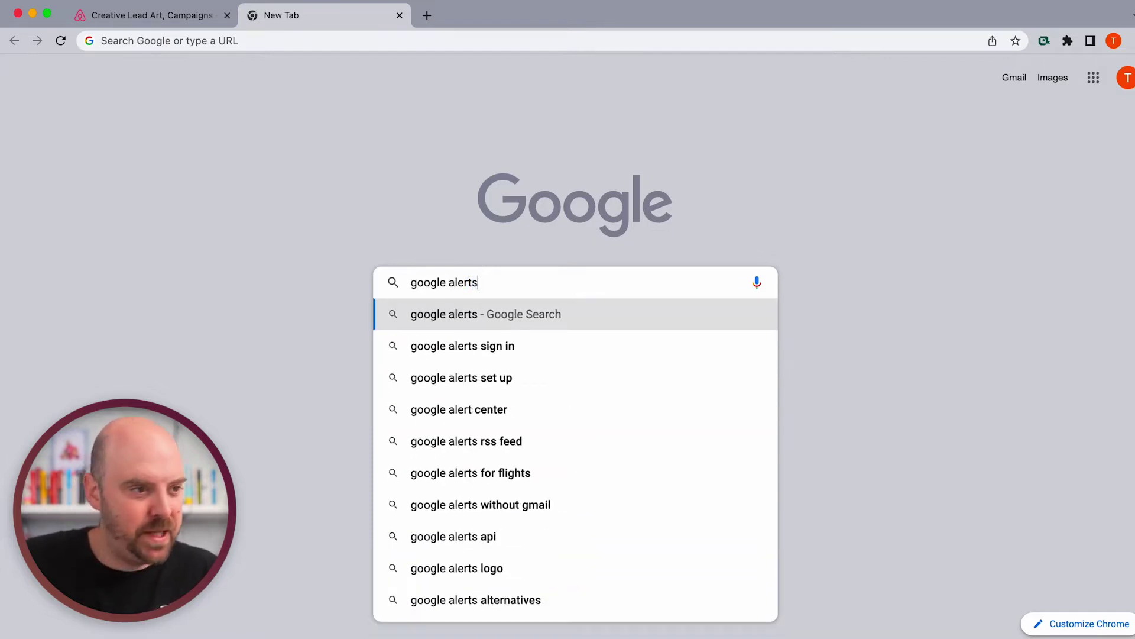
{"action": "key", "text": "Return"}
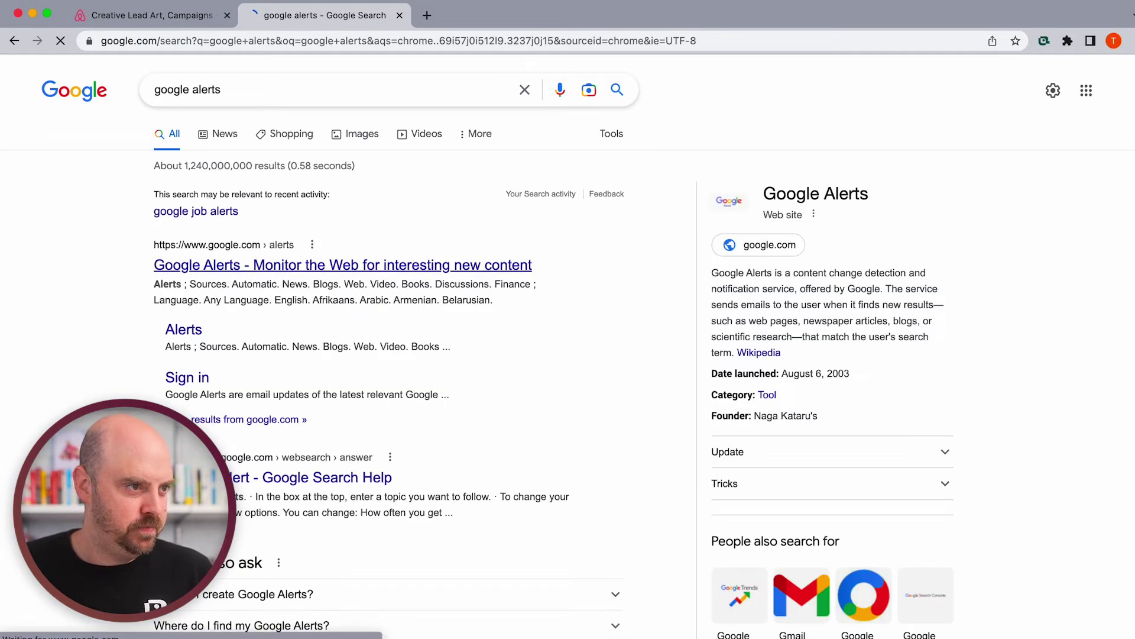
{"action": "left_click", "coordinate": [232, 271]}
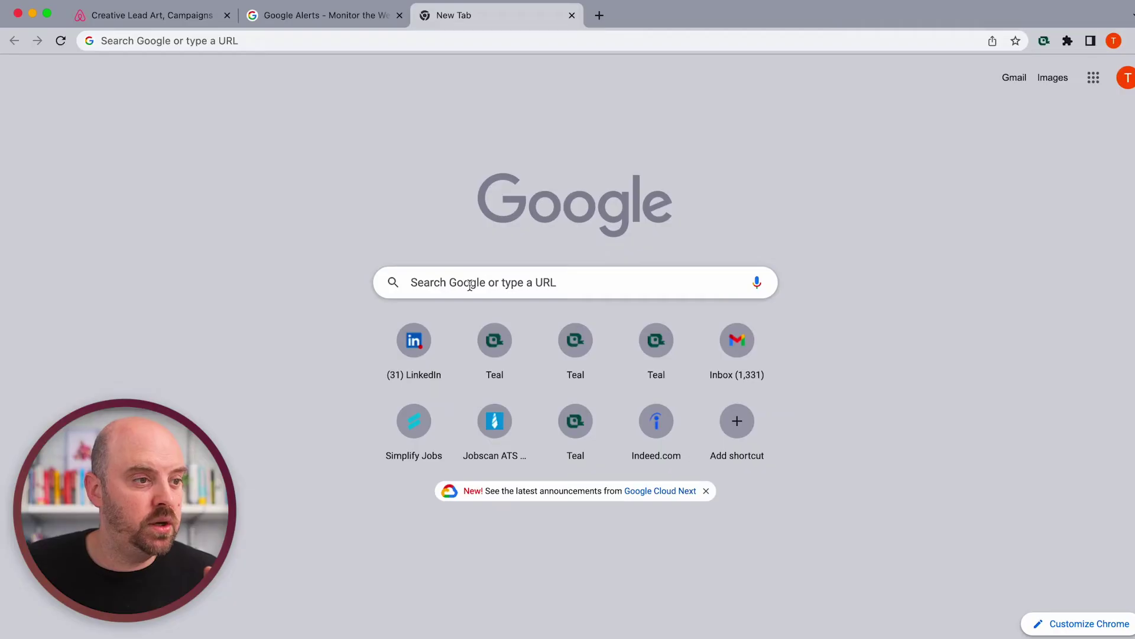
{"action": "left_click", "coordinate": [470, 286]}
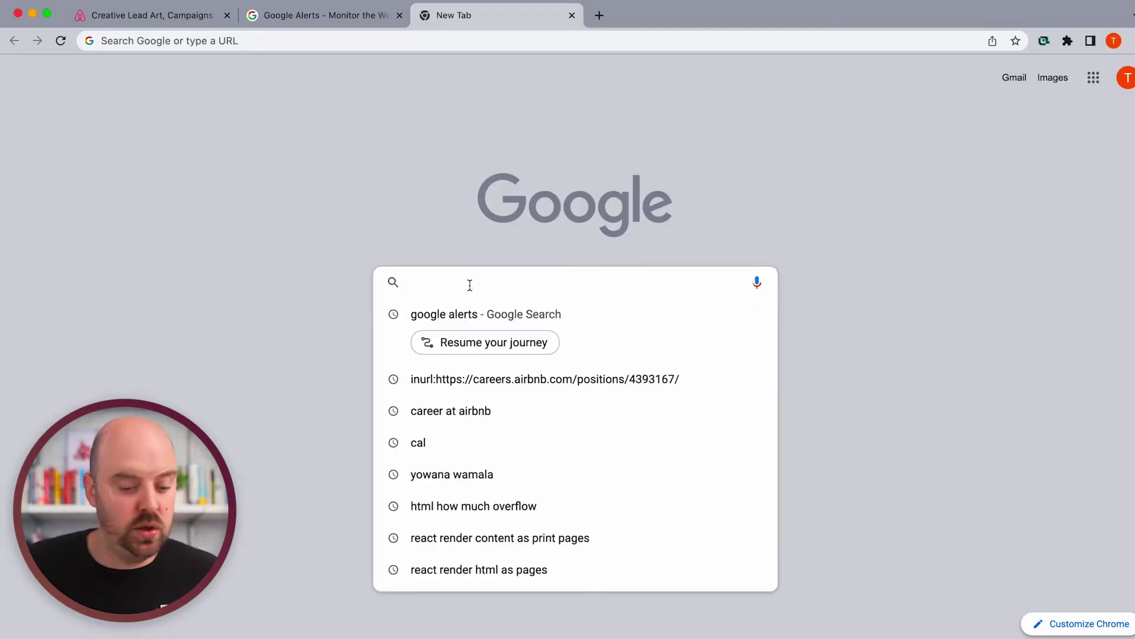
{"action": "type", "text": "site"}
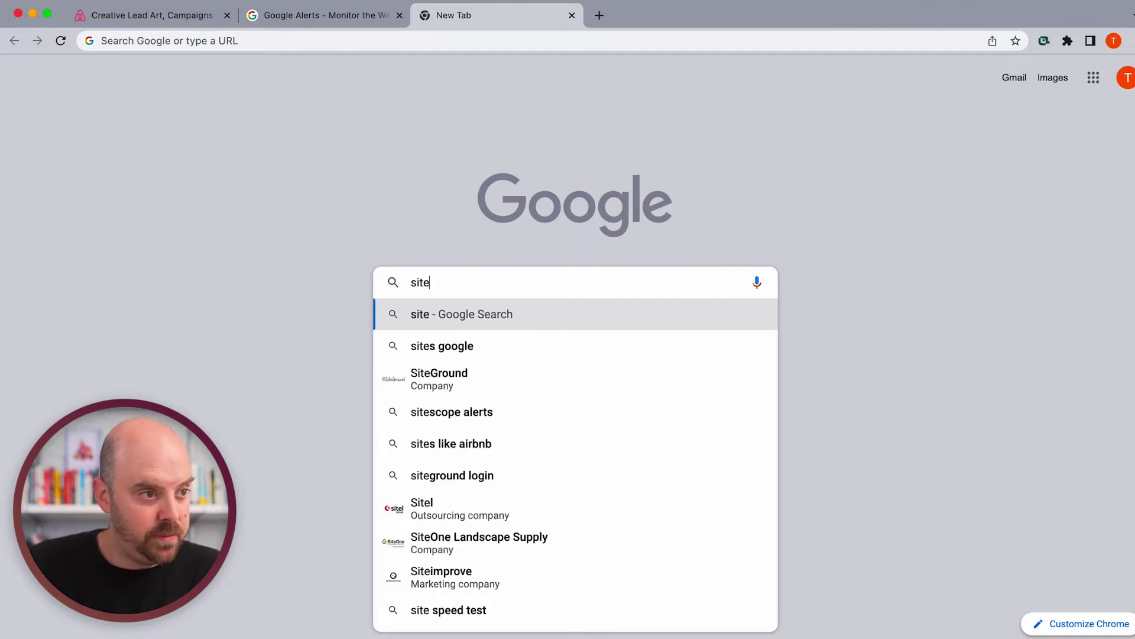
{"action": "type", "text": ":"}
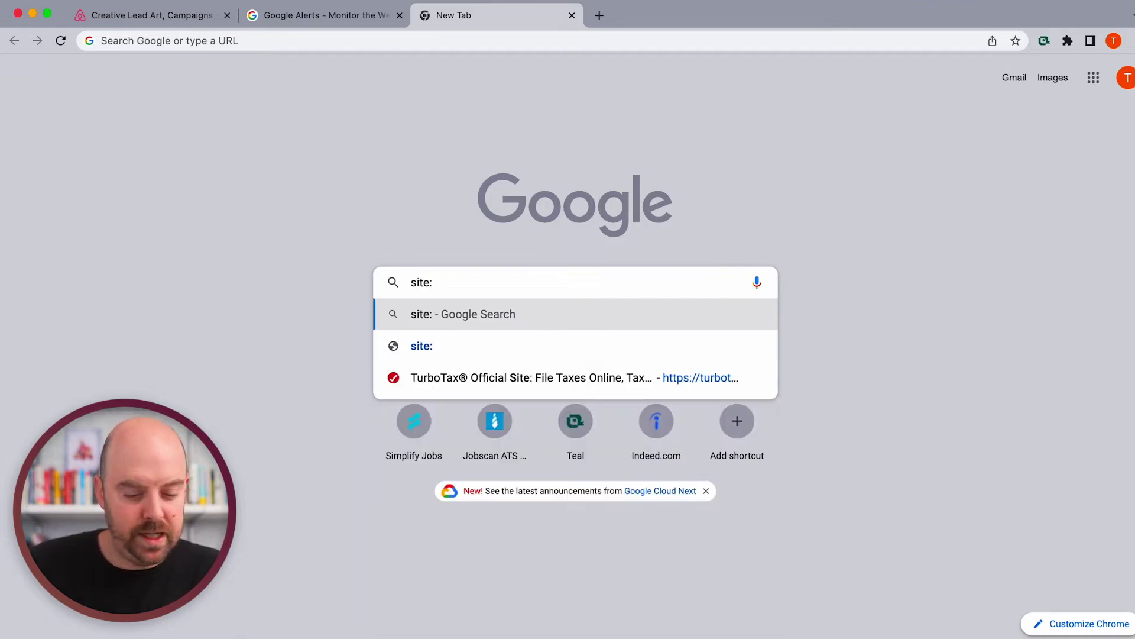
{"action": "type", "text": "https://careers.airbnb.com/positions/"}
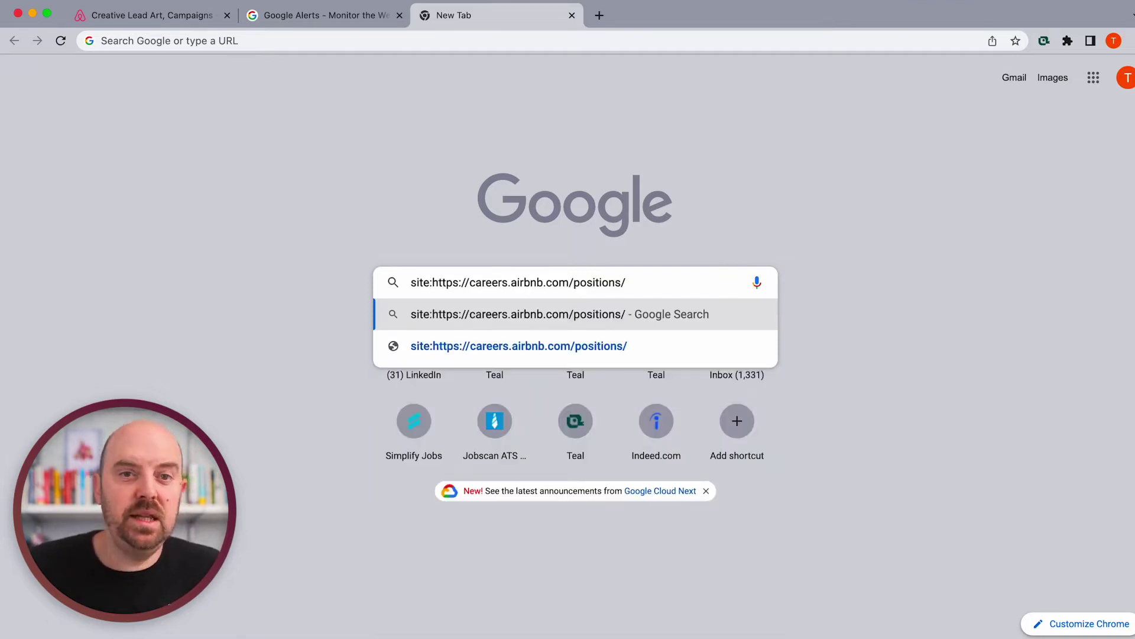
{"action": "left_click", "coordinate": [472, 283]}
{"action": "key", "text": "BackSpace"}
{"action": "key", "text": "BackSpace"}
{"action": "key", "text": "BackSpace"}
{"action": "key", "text": "BackSpace"}
{"action": "key", "text": "BackSpace"}
{"action": "key", "text": "BackSpace"}
{"action": "key", "text": "BackSpace"}
{"action": "key", "text": "BackSpace"}
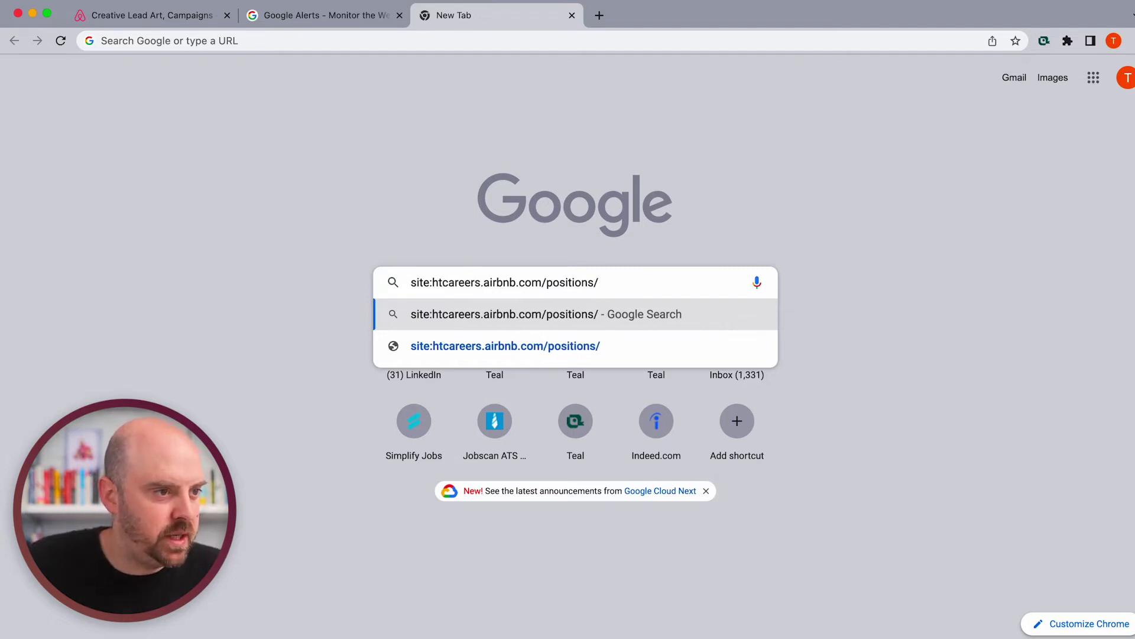
{"action": "left_click", "coordinate": [604, 281]}
{"action": "key", "text": "Return"}
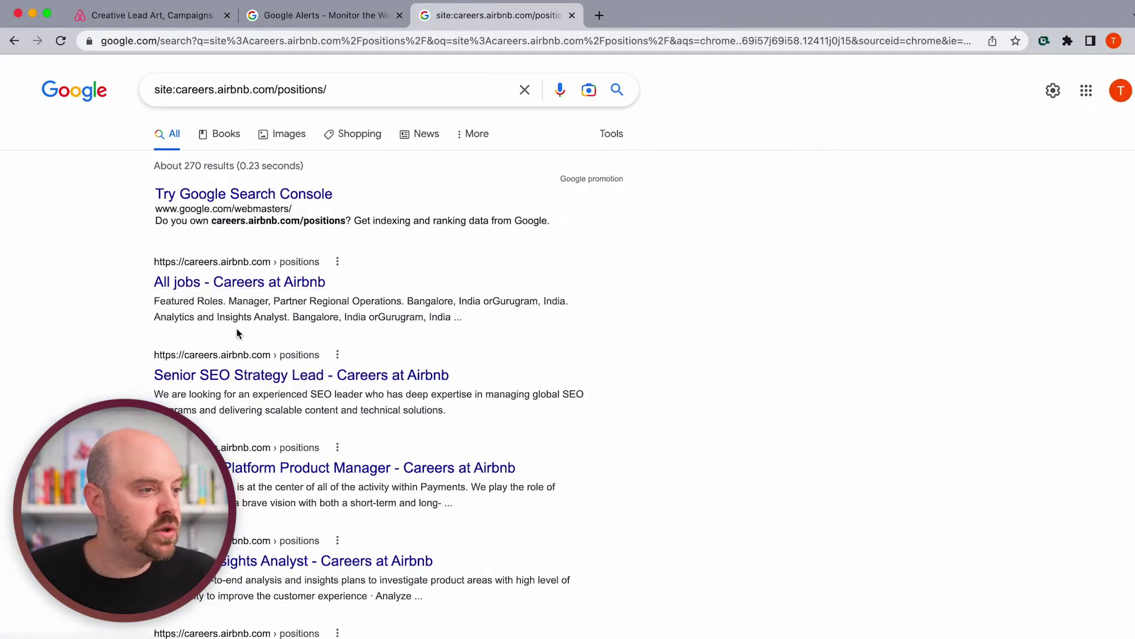
Review the first page of search results for the Airbnb job positions
{"action": "scroll", "coordinate": [304, 362], "scroll_direction": "down", "scroll_amount": 3}
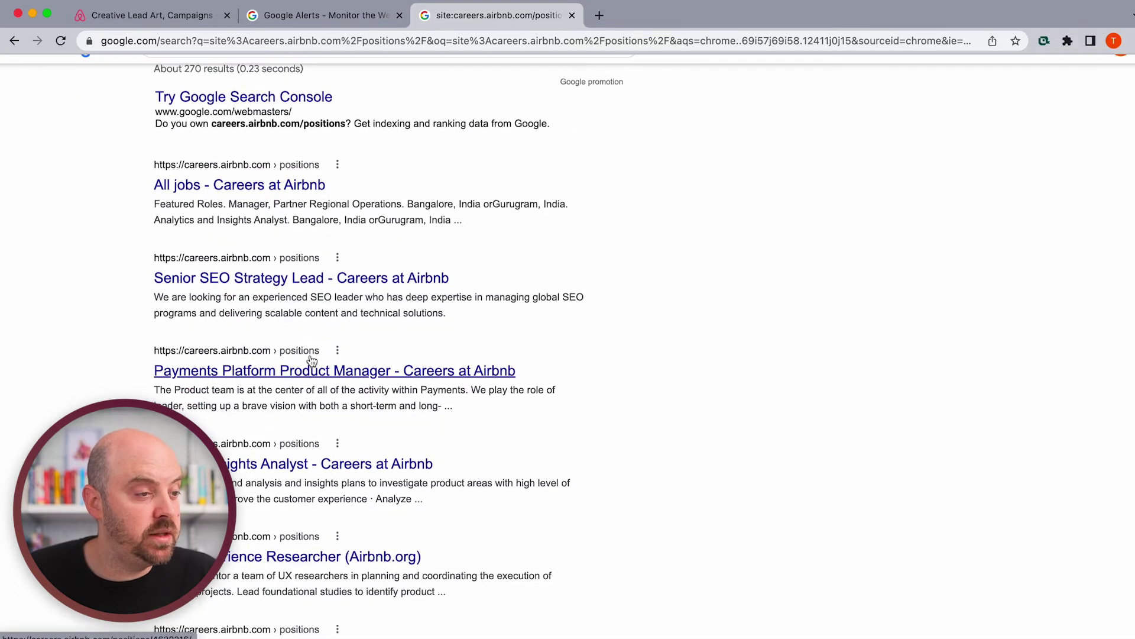
{"action": "scroll", "coordinate": [315, 354], "scroll_direction": "down", "scroll_amount": 1}
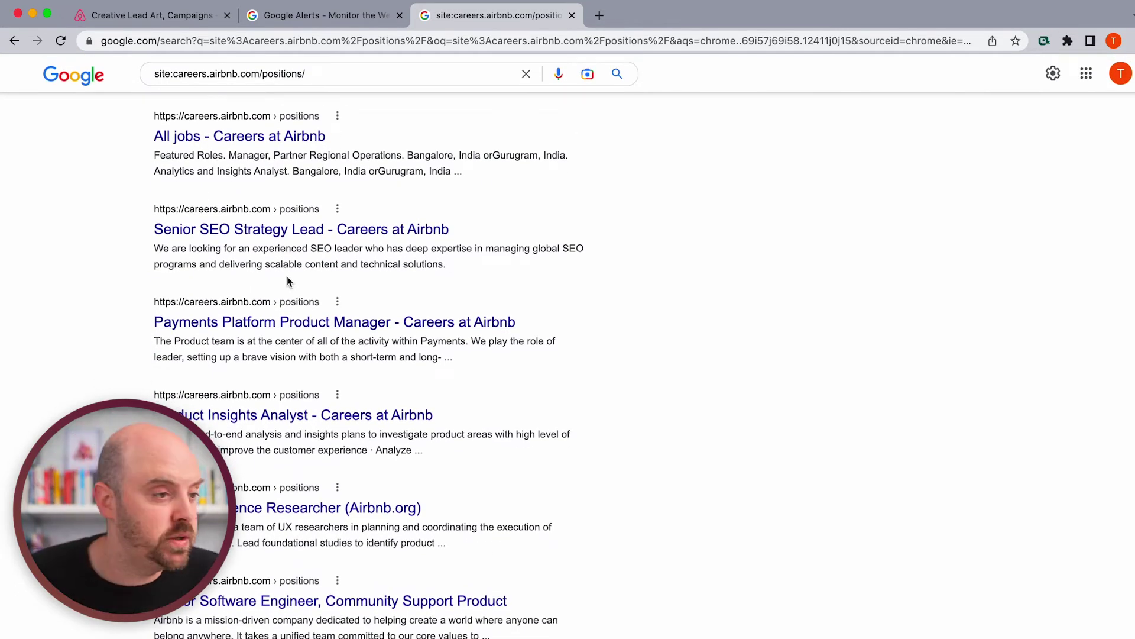
{"action": "scroll", "coordinate": [257, 358], "scroll_direction": "down", "scroll_amount": 4}
{"action": "scroll", "coordinate": [256, 351], "scroll_direction": "down", "scroll_amount": 7}
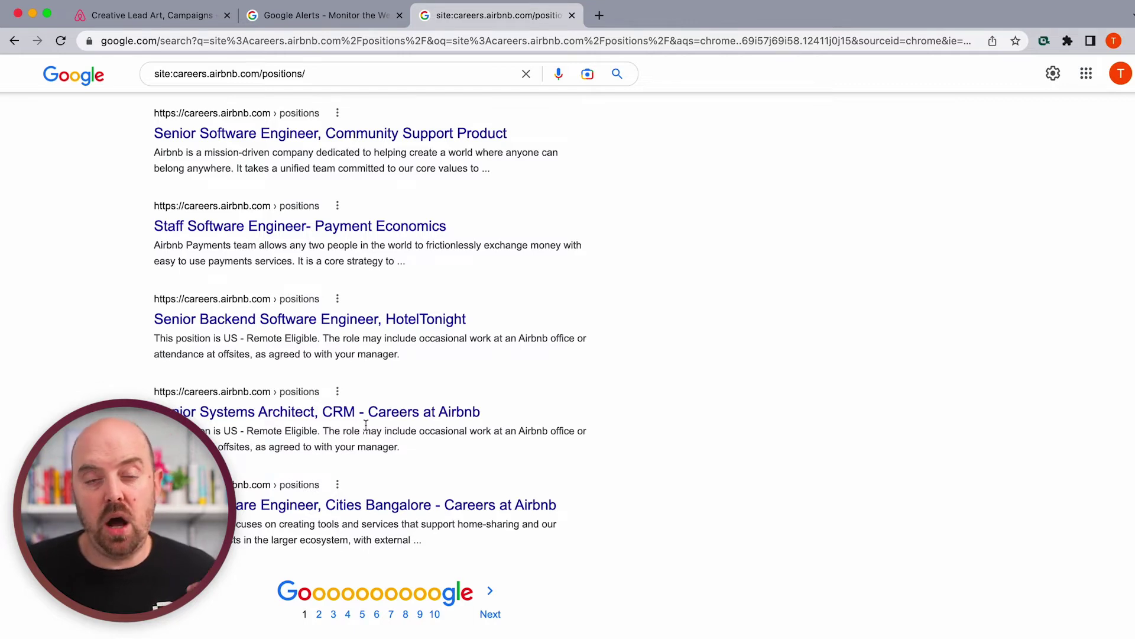
{"action": "scroll", "coordinate": [414, 444], "scroll_direction": "down", "scroll_amount": 2}
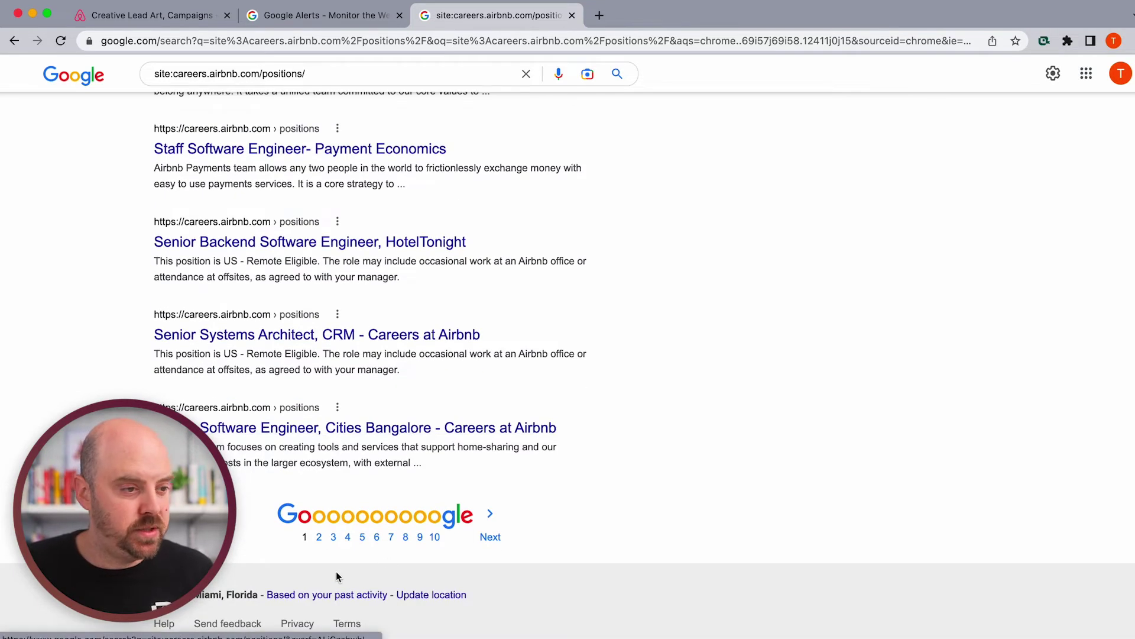
{"action": "scroll", "coordinate": [376, 417], "scroll_direction": "up", "scroll_amount": 15}
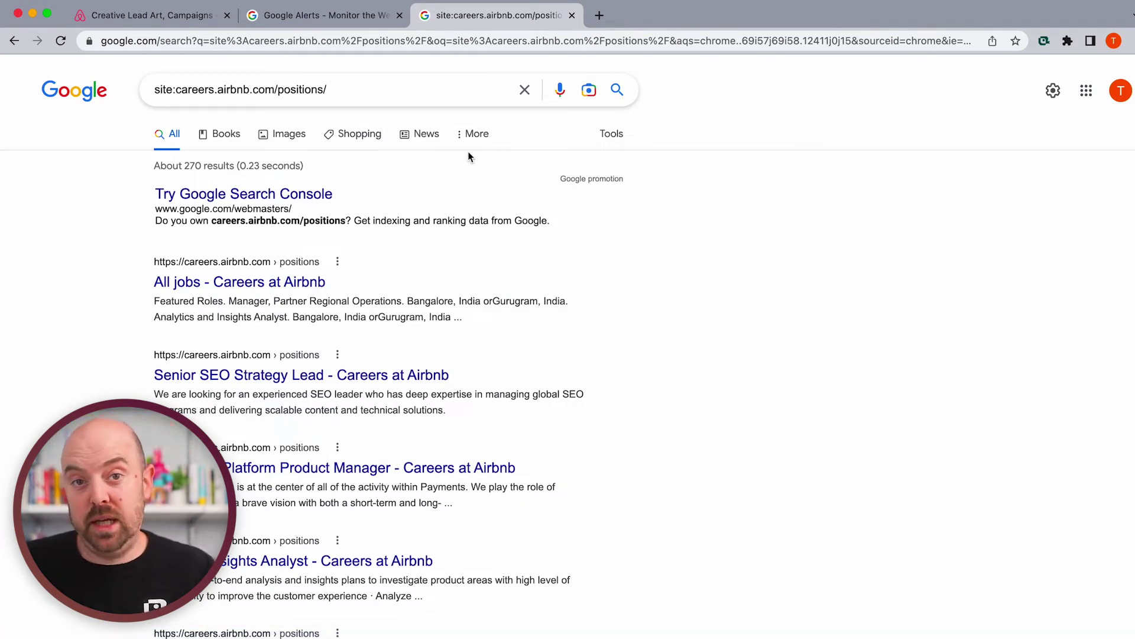
Copy the full search query site:careers.airbnb.com/positions/ and paste it as the topic of a new Google Alert
{"action": "left_click", "coordinate": [422, 90]}
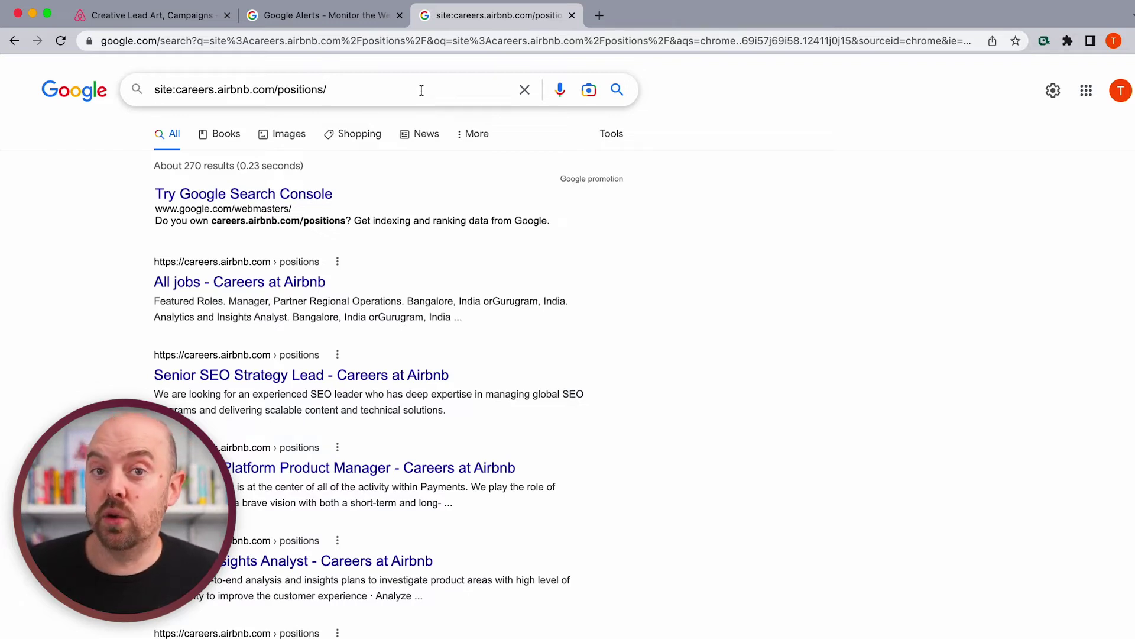
{"action": "triple_click", "coordinate": [275, 89]}
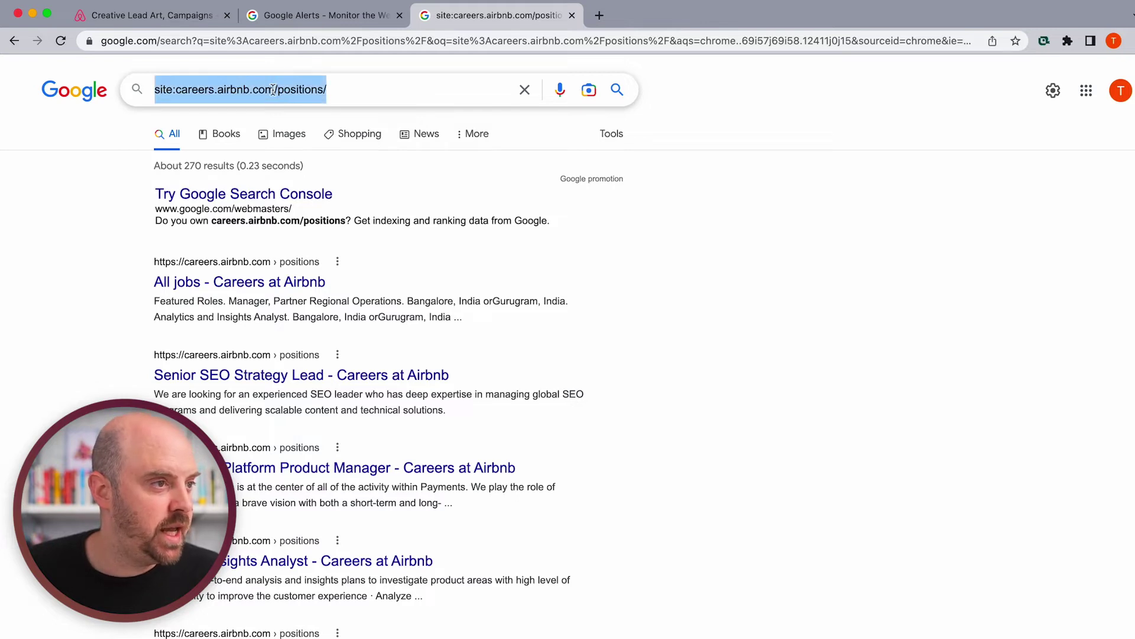
{"action": "right_click", "coordinate": [272, 90]}
{"action": "left_click", "coordinate": [338, 204]}
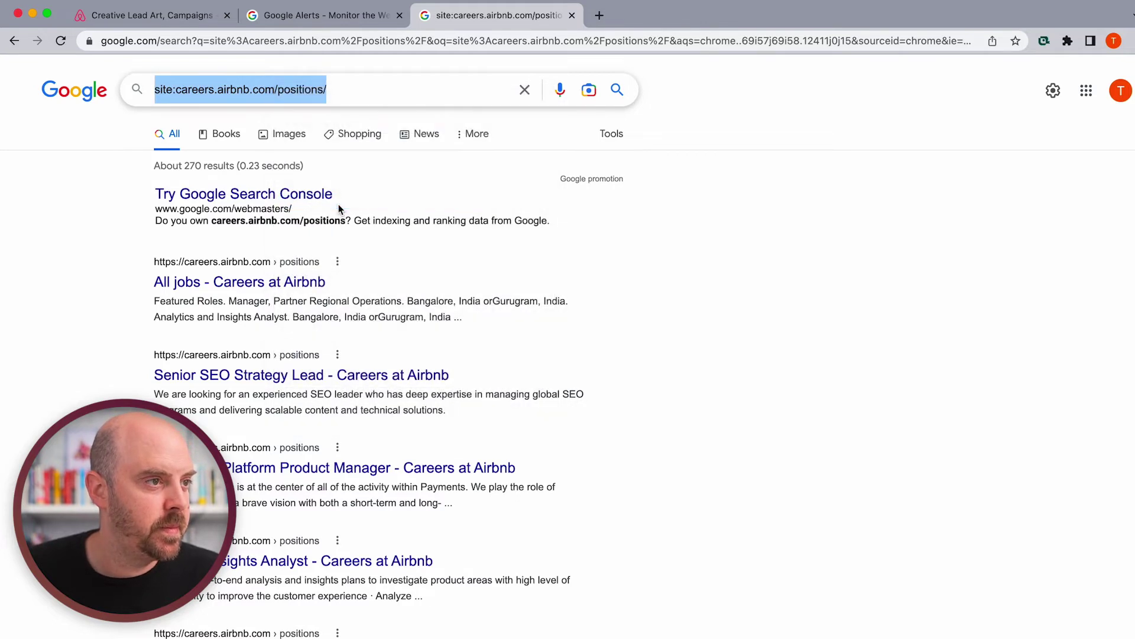
{"action": "left_click", "coordinate": [315, 13]}
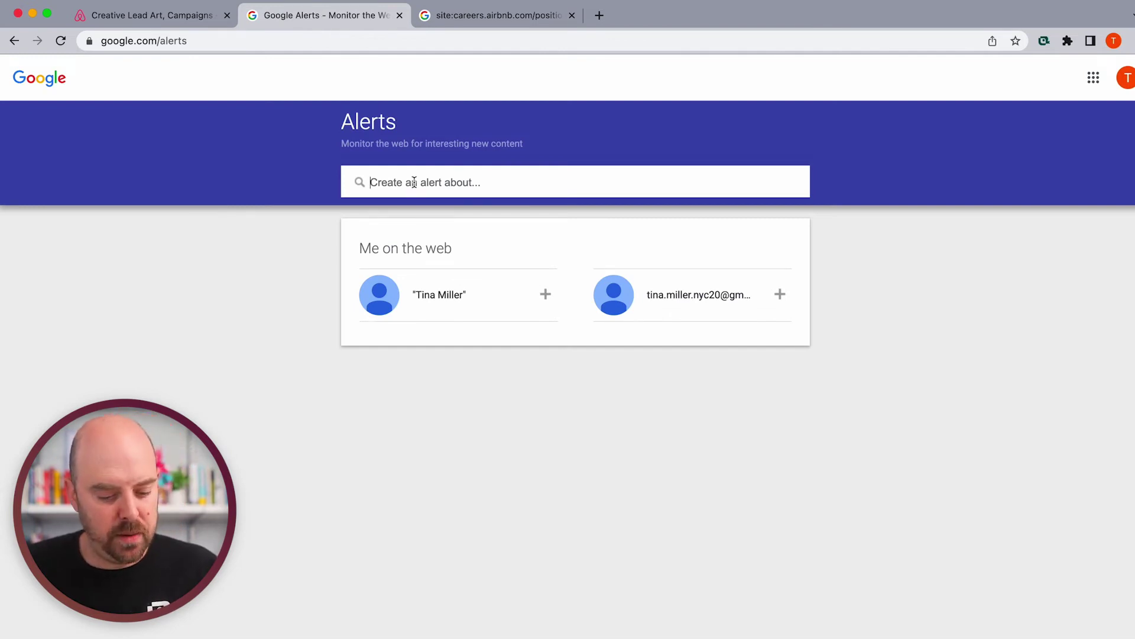
{"action": "key", "text": "super+v"}
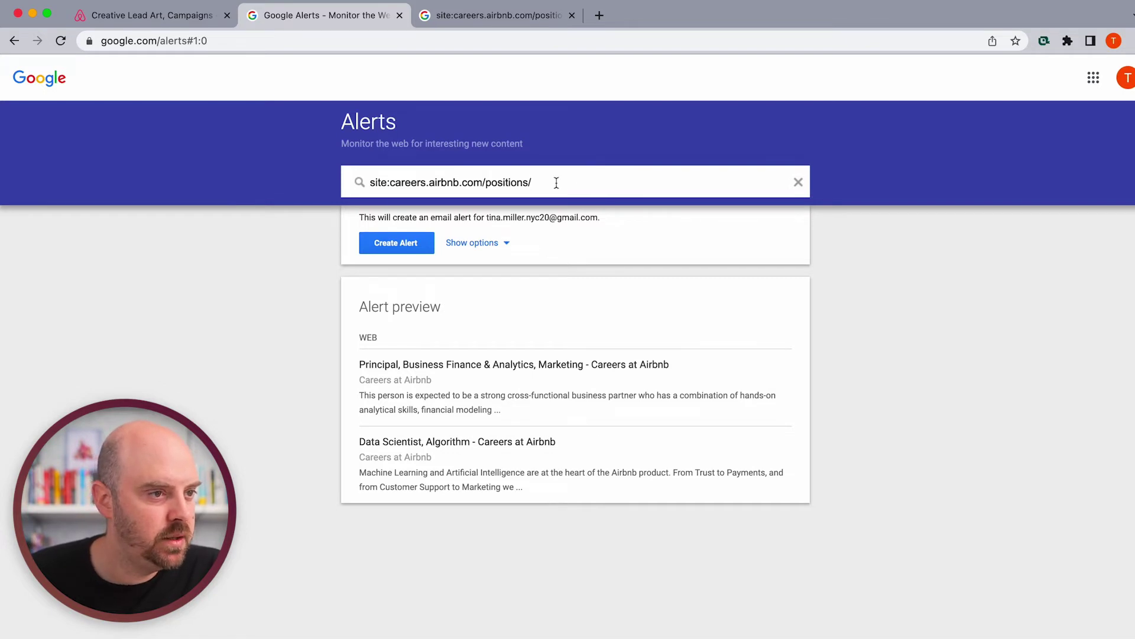
Shorten the alert query to site:careers.airbnb.com by removing the /positions/ path
{"action": "key", "text": "BackSpace"}
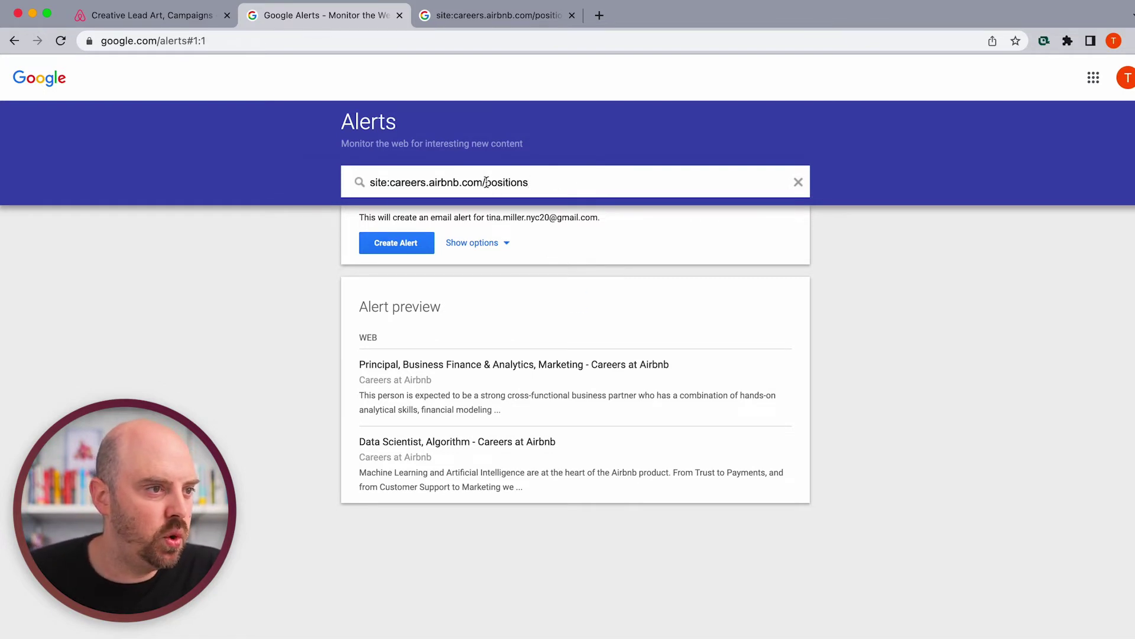
{"action": "left_click_drag", "start_coordinate": [484, 183], "coordinate": [568, 177]}
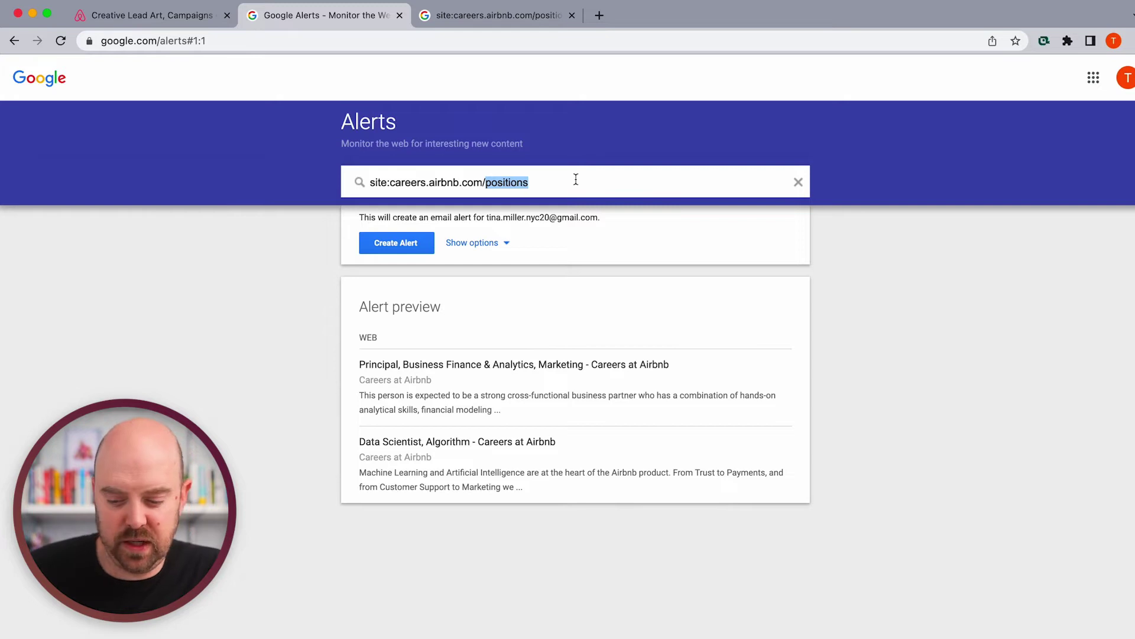
{"action": "key", "text": "BackSpace"}
{"action": "key", "text": "BackSpace"}
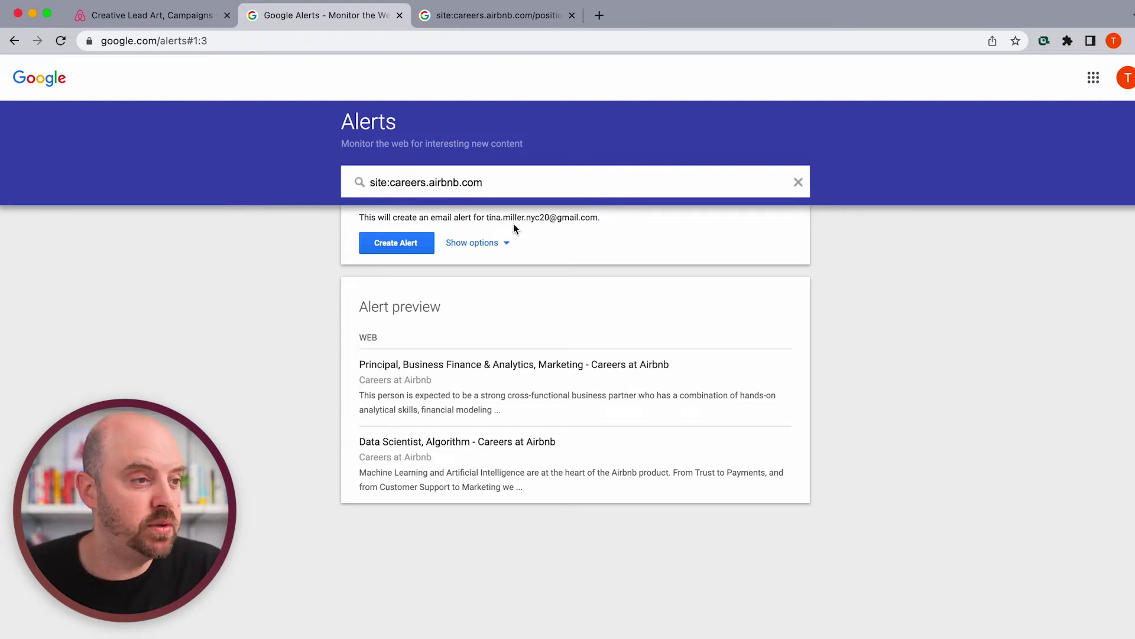
Show the alert options, try the As-it-happens frequency, and set it to At most once a day
{"action": "left_click", "coordinate": [484, 243]}
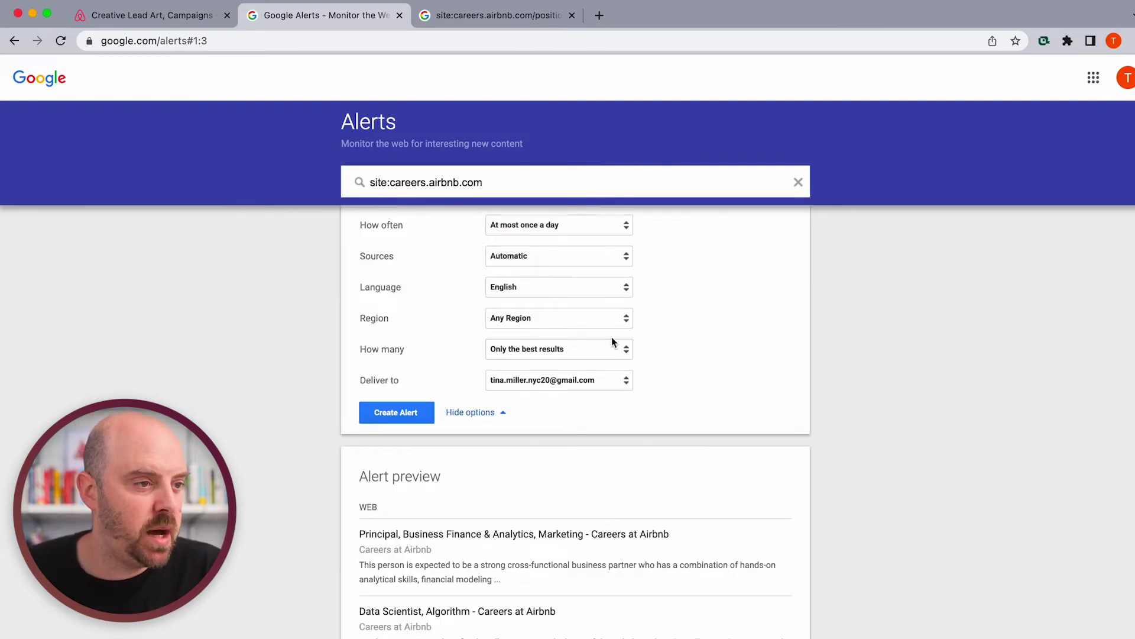
{"action": "left_click", "coordinate": [528, 225]}
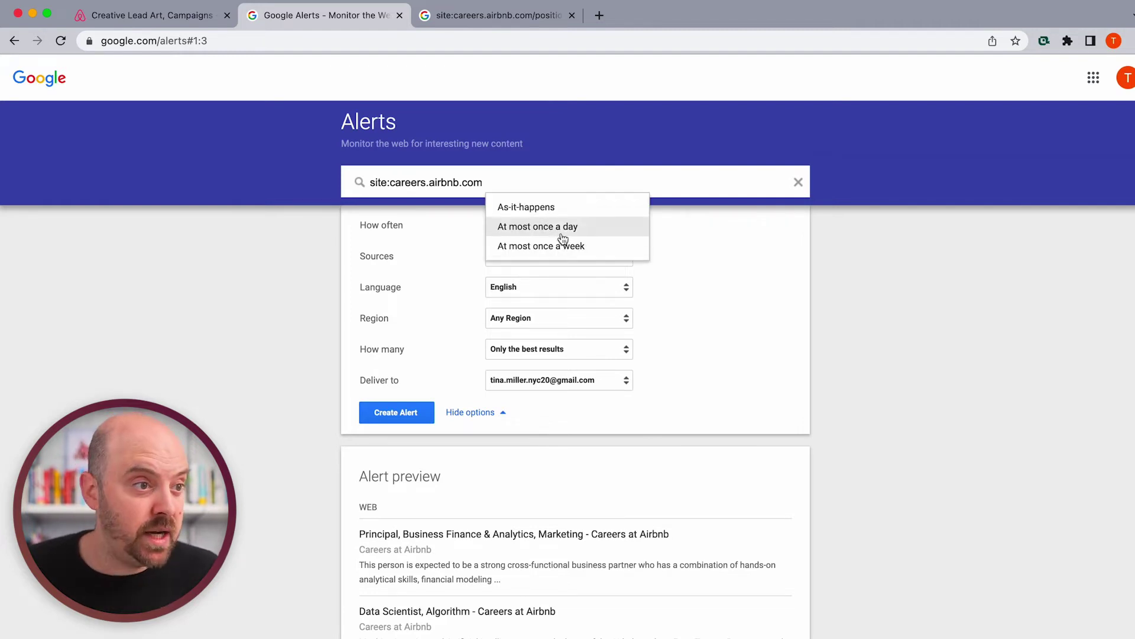
{"action": "left_click", "coordinate": [569, 210]}
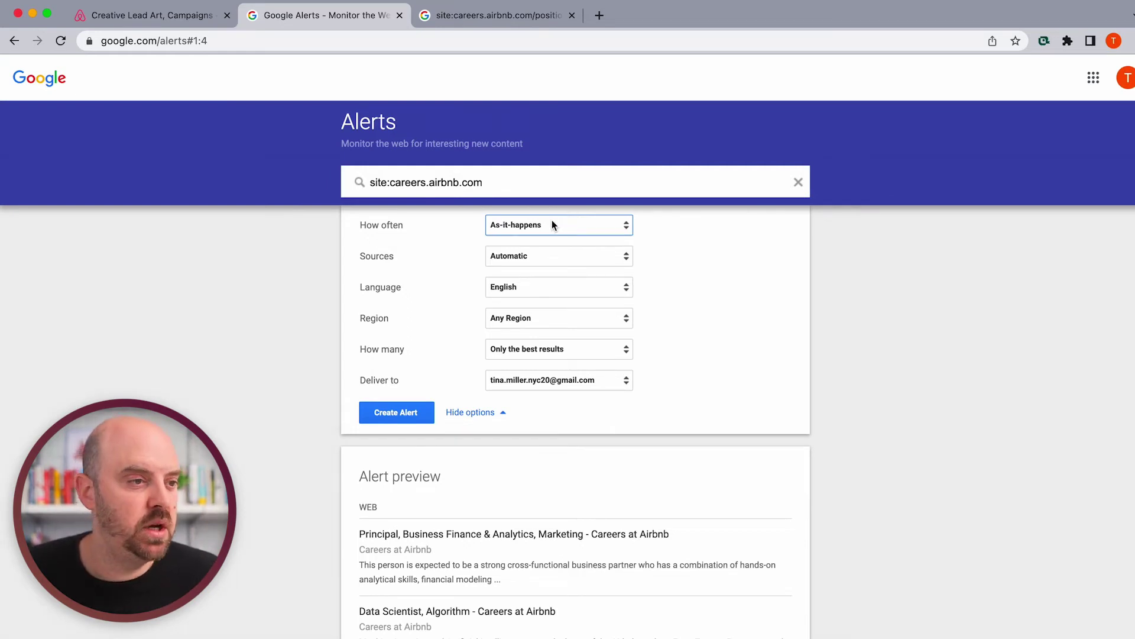
{"action": "left_click", "coordinate": [553, 225]}
{"action": "left_click", "coordinate": [560, 245]}
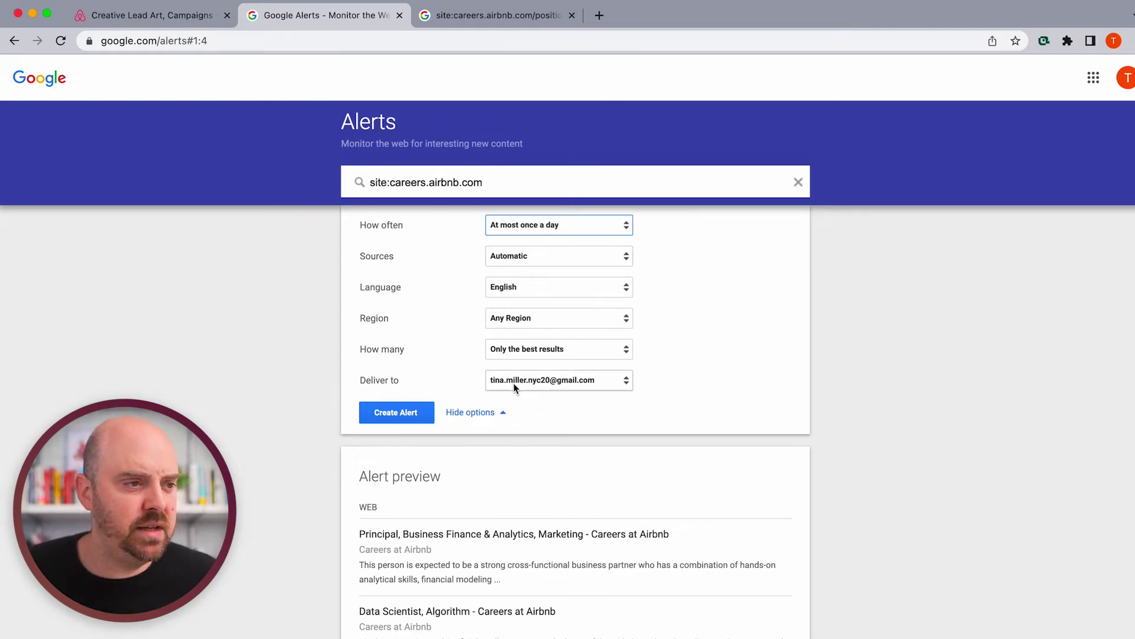
Look through the region choices, keep Any Region, and create the site:careers.airbnb.com alert
{"action": "left_click", "coordinate": [525, 320]}
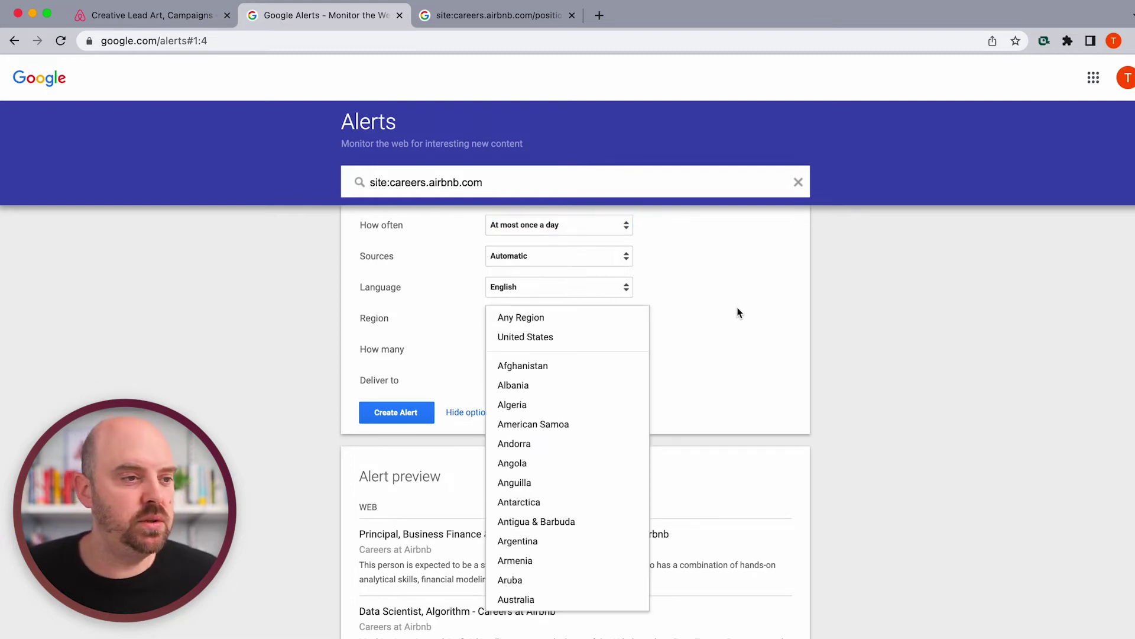
{"action": "left_click", "coordinate": [693, 276]}
{"action": "scroll", "coordinate": [594, 469], "scroll_direction": "down", "scroll_amount": 3}
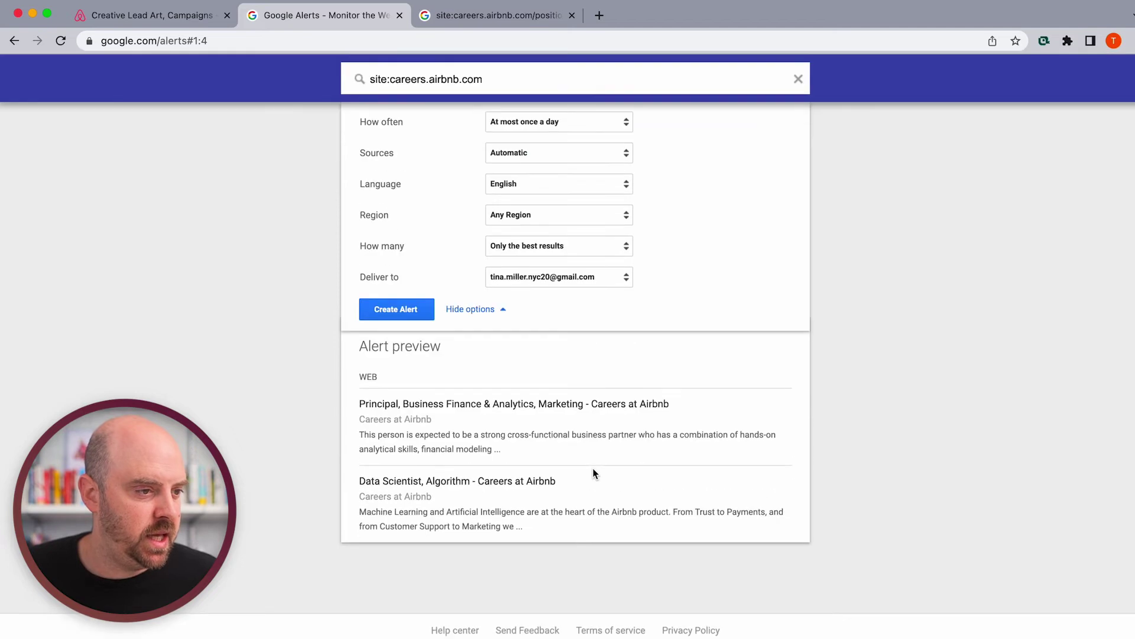
{"action": "left_click", "coordinate": [410, 311]}
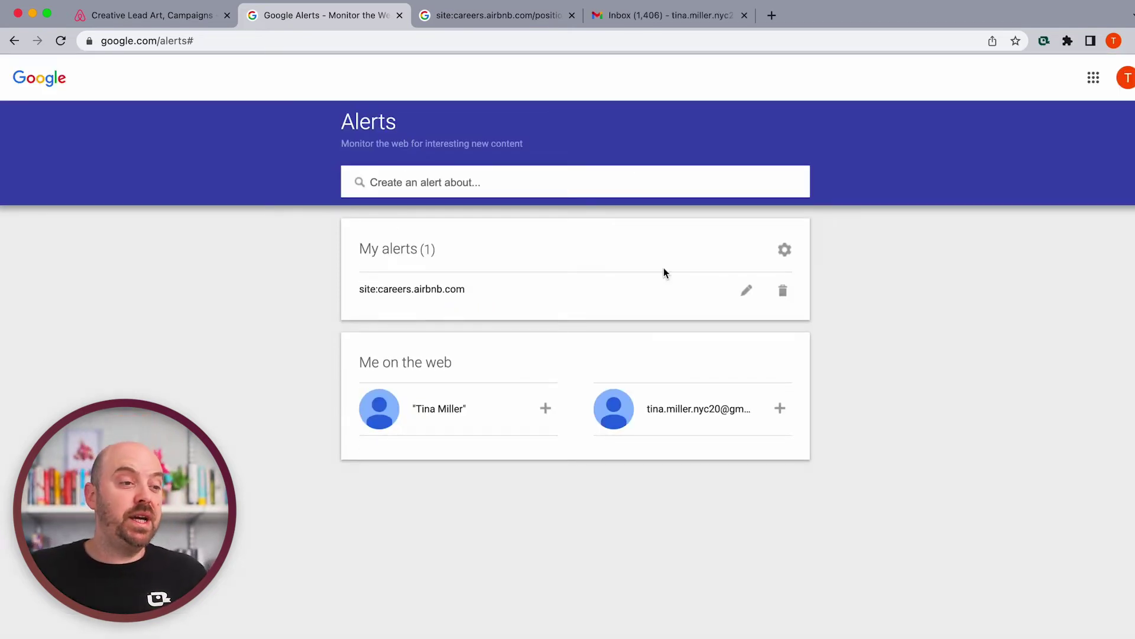
Open the saved site:careers.airbnb.com alert for editing, review its options, and close the editor
{"action": "left_click", "coordinate": [748, 292]}
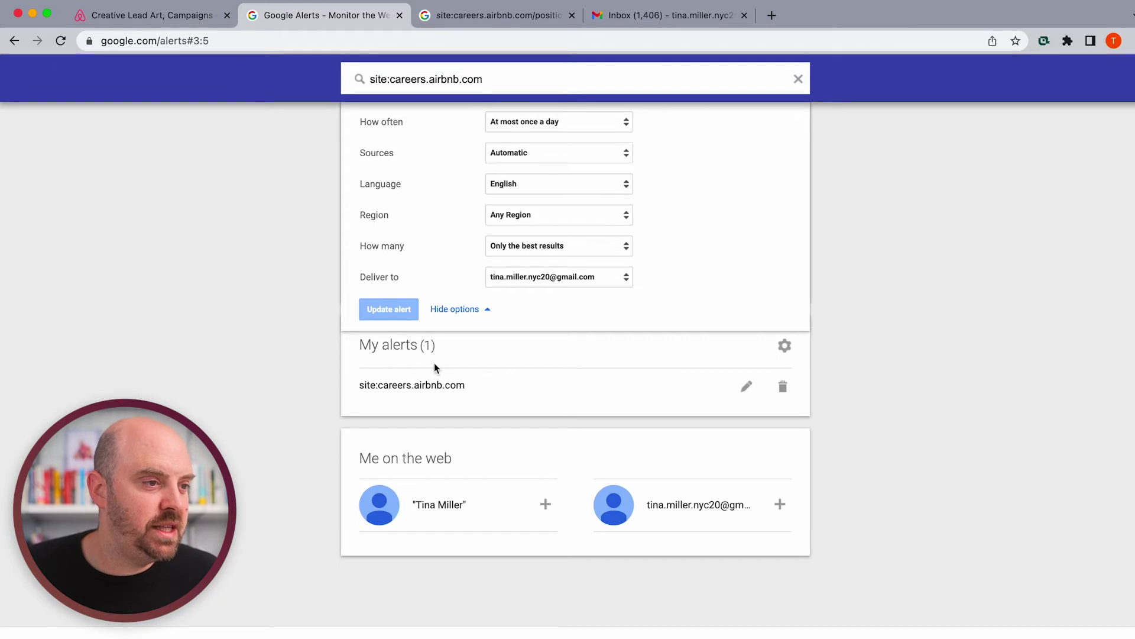
{"action": "scroll", "coordinate": [434, 363], "scroll_direction": "up", "scroll_amount": 3}
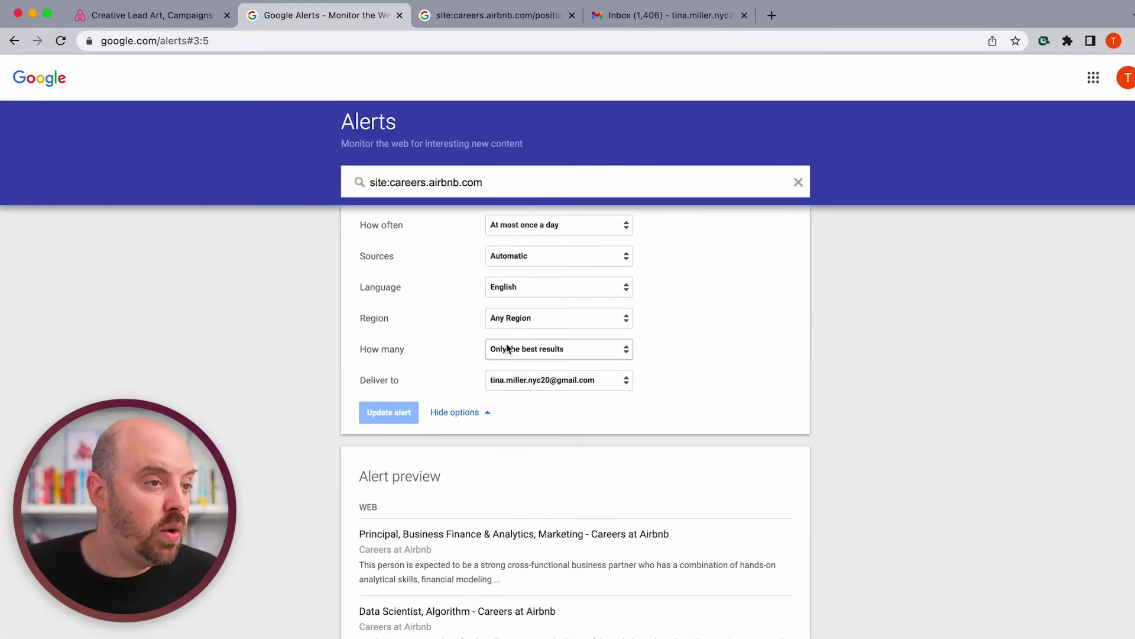
{"action": "left_click", "coordinate": [798, 183]}
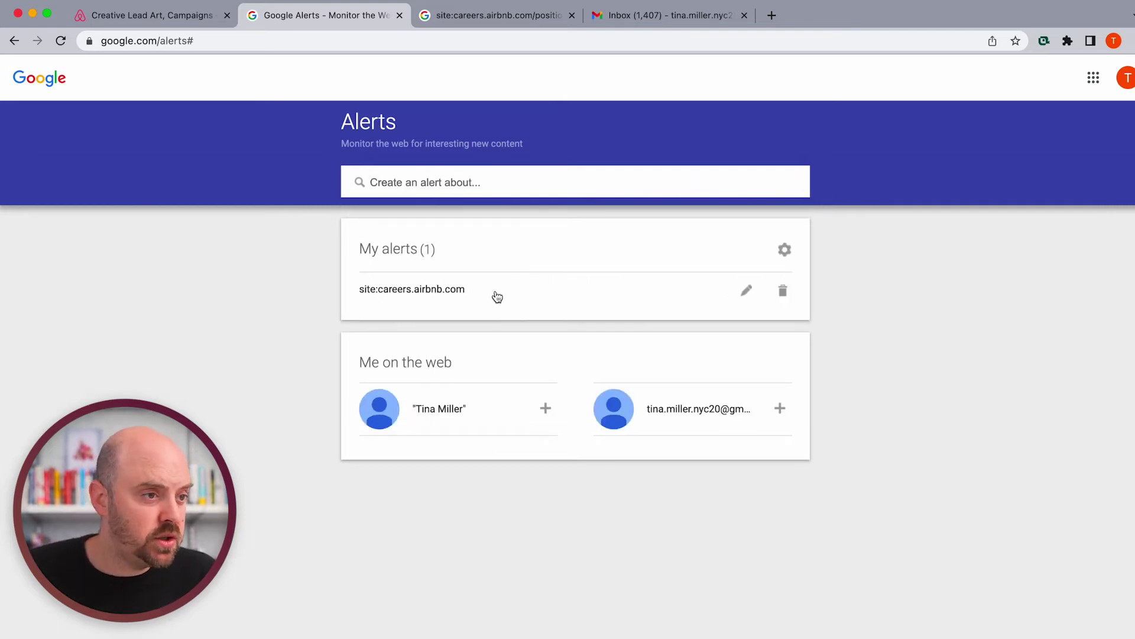
Copy the existing alert's query and use it for a new alert topic extended to site:careers.airbnb.com marketing
{"action": "left_click_drag", "start_coordinate": [497, 296], "coordinate": [356, 287]}
{"action": "key", "text": "super+c"}
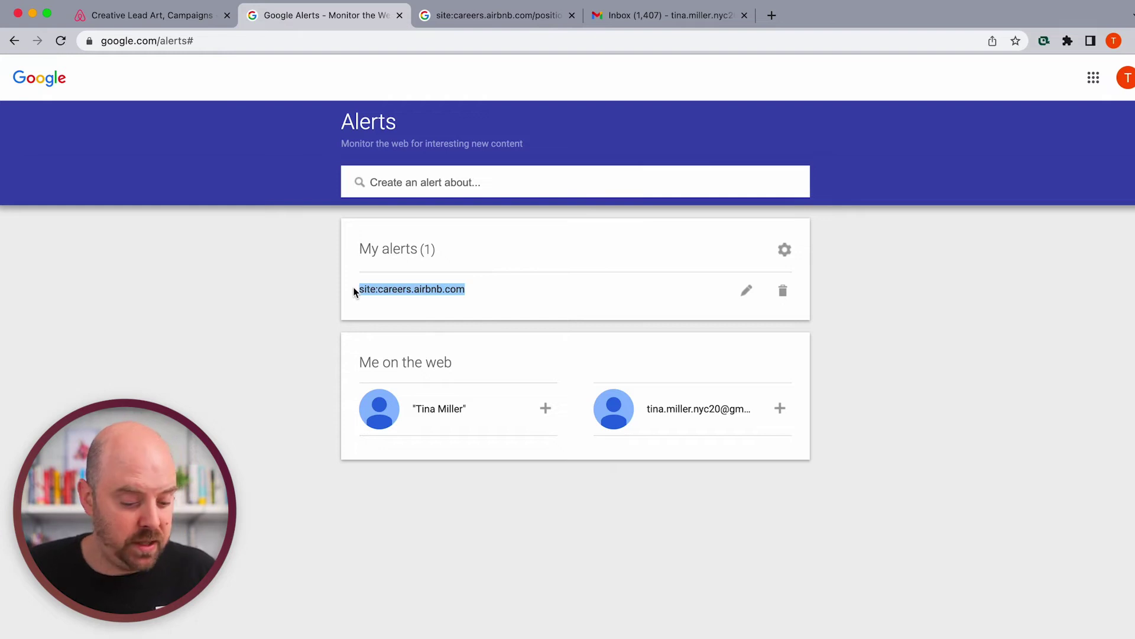
{"action": "left_click", "coordinate": [399, 178]}
{"action": "key", "text": "super+v"}
{"action": "type", "text": "marketing"}
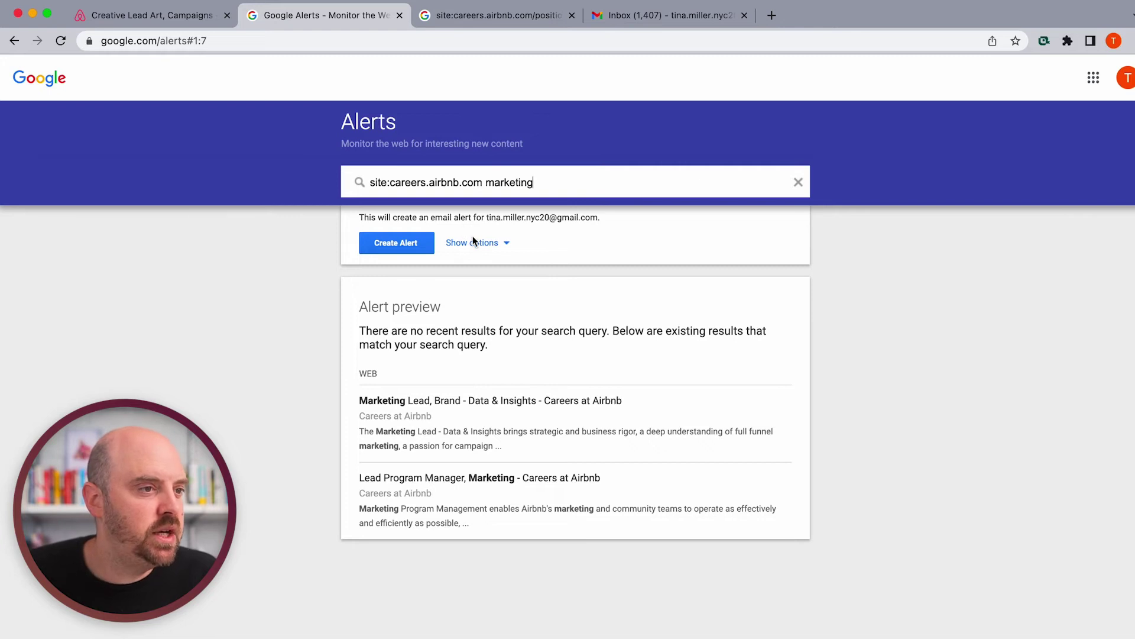
Set the marketing alert's frequency to As-it-happens and create the alert
{"action": "left_click", "coordinate": [474, 241]}
{"action": "left_click", "coordinate": [572, 229]}
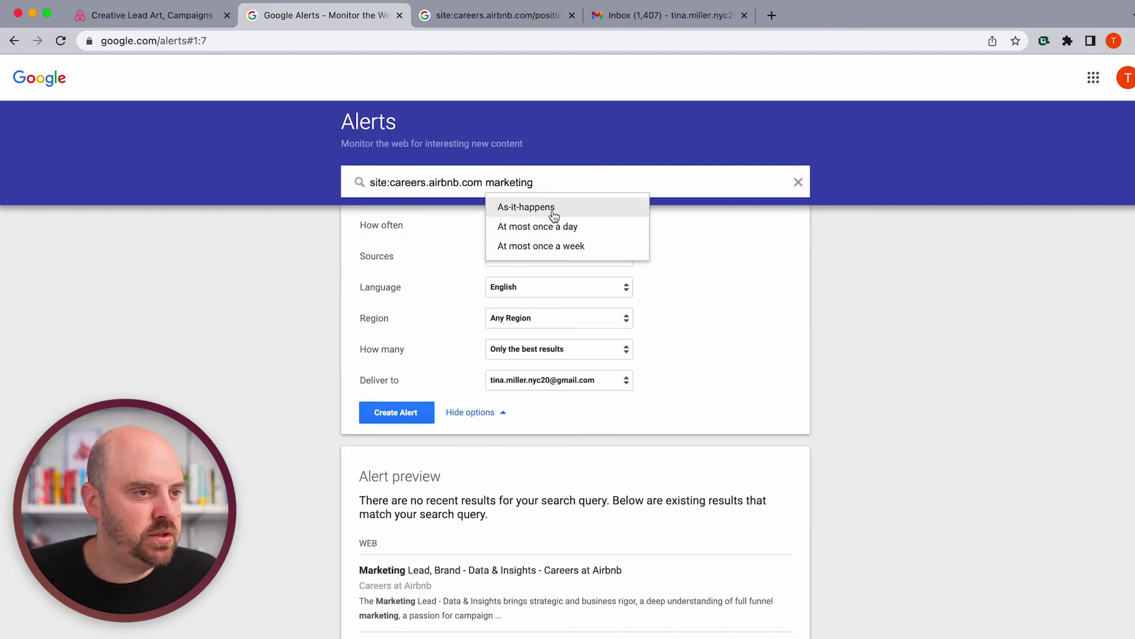
{"action": "left_click", "coordinate": [555, 212]}
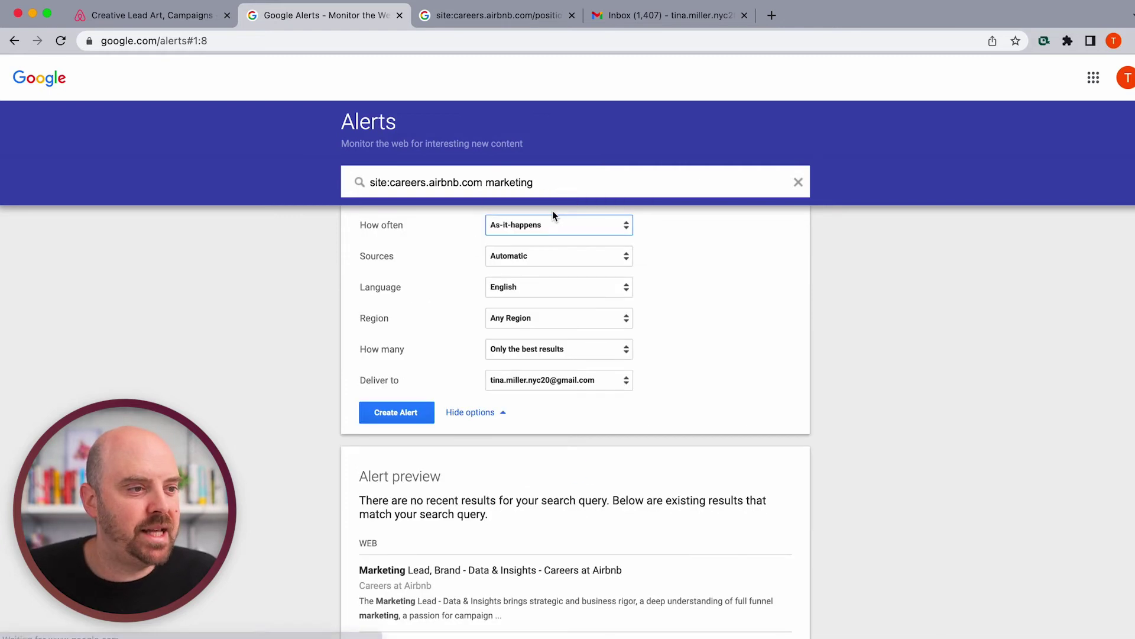
{"action": "left_click", "coordinate": [395, 412]}
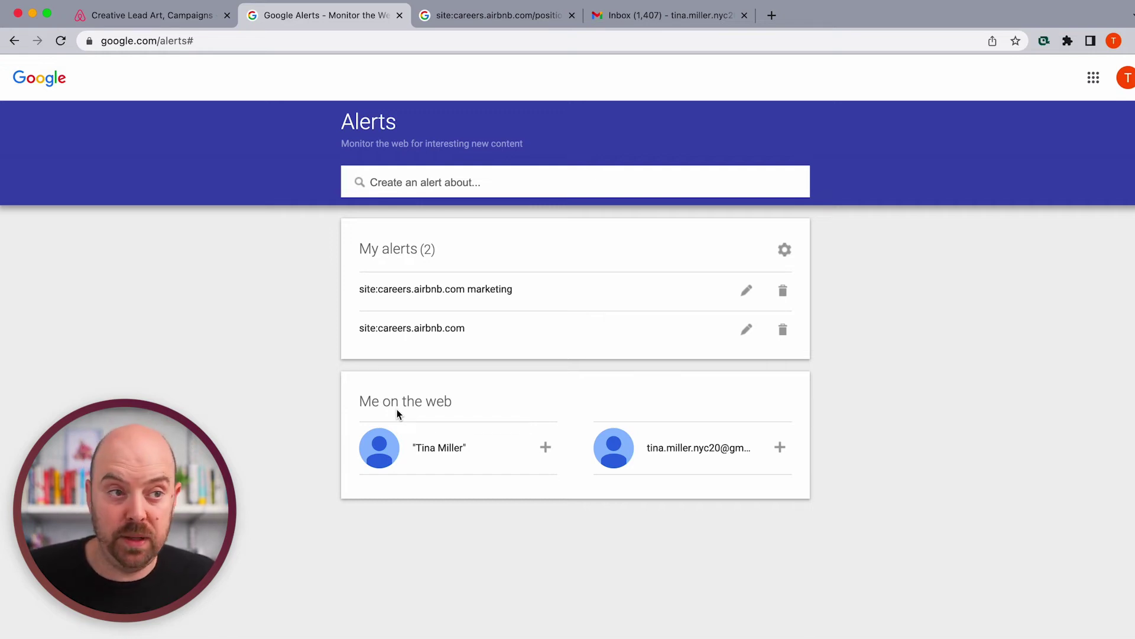
Switch to the Gmail inbox and open the Google Alert email for site:careers.airbnb.com to review its listed jobs
{"action": "left_click", "coordinate": [647, 27]}
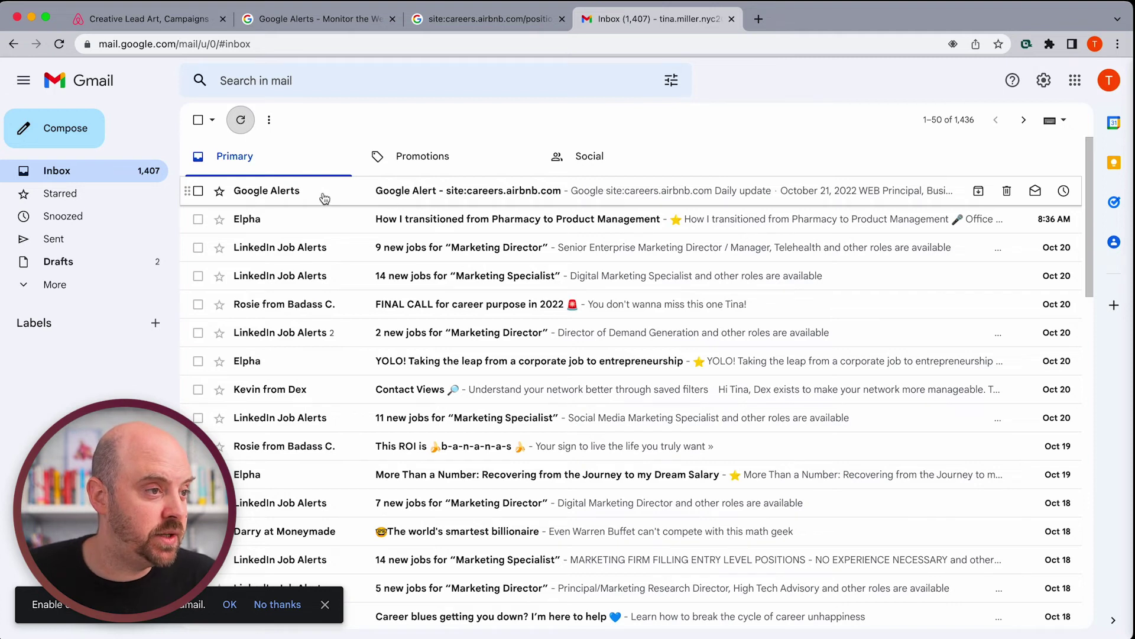
{"action": "left_click", "coordinate": [537, 196]}
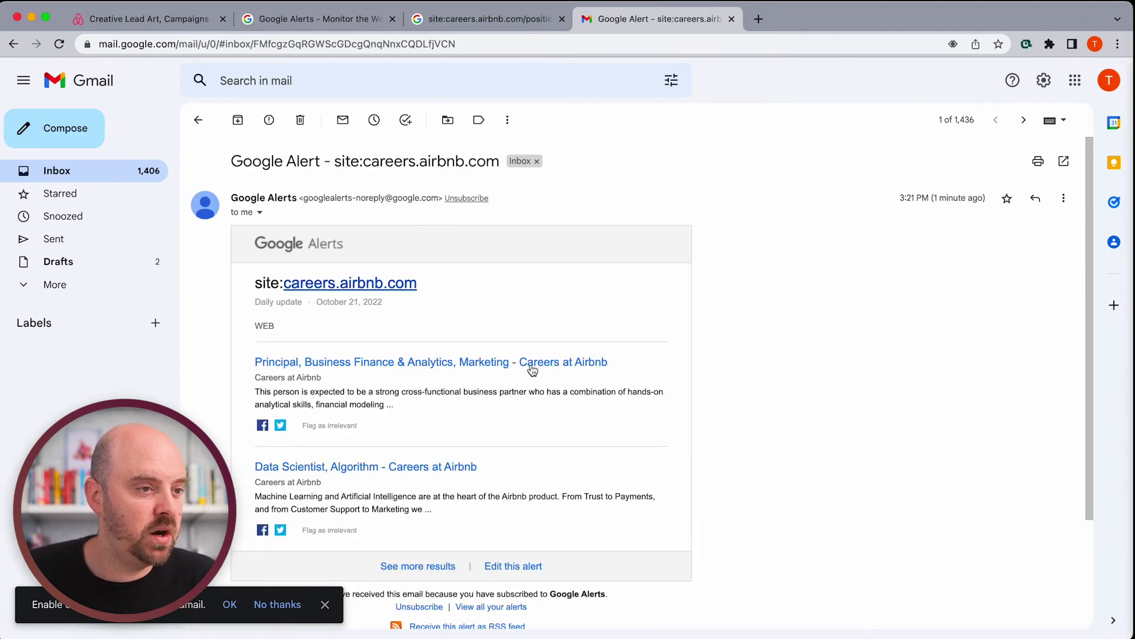
{"action": "scroll", "coordinate": [451, 392], "scroll_direction": "down", "scroll_amount": 3}
{"action": "scroll", "coordinate": [361, 290], "scroll_direction": "up", "scroll_amount": 1}
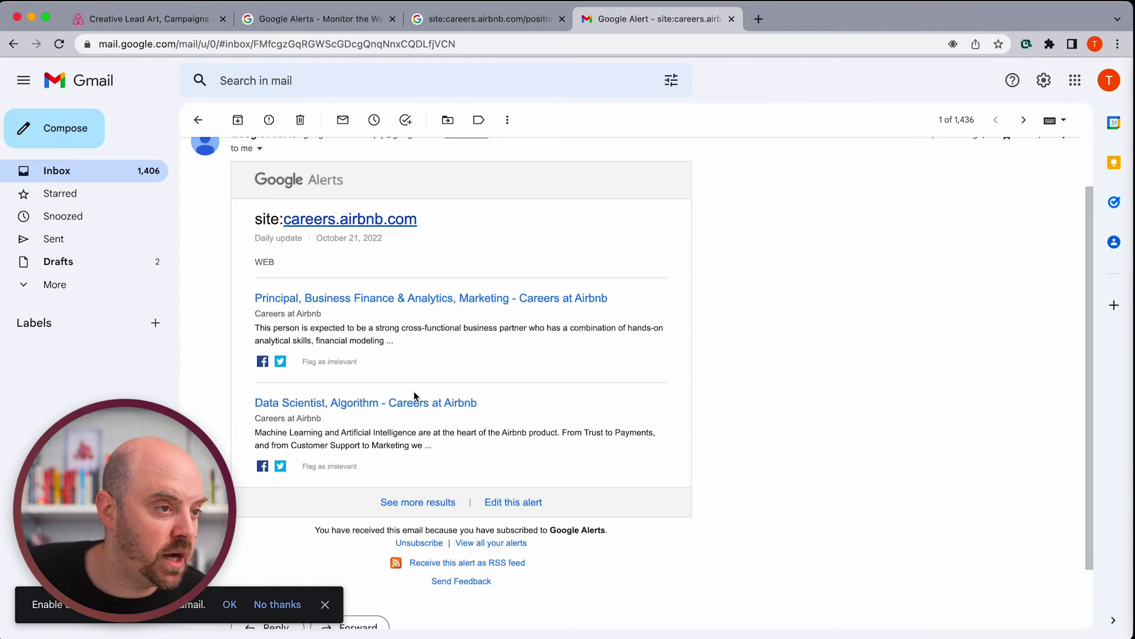
Open the Principal, Business Finance & Analytics, Marketing posting from the alert email and skim its role overview
{"action": "left_click", "coordinate": [384, 304]}
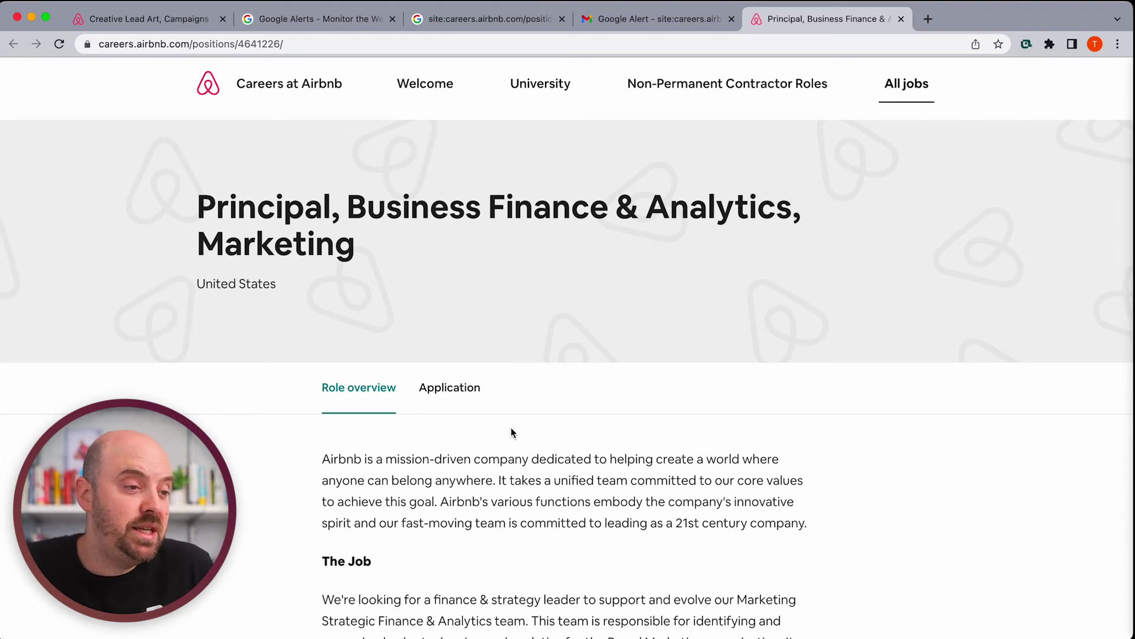
{"action": "scroll", "coordinate": [512, 432], "scroll_direction": "down", "scroll_amount": 7}
{"action": "scroll", "coordinate": [513, 423], "scroll_direction": "down", "scroll_amount": 15}
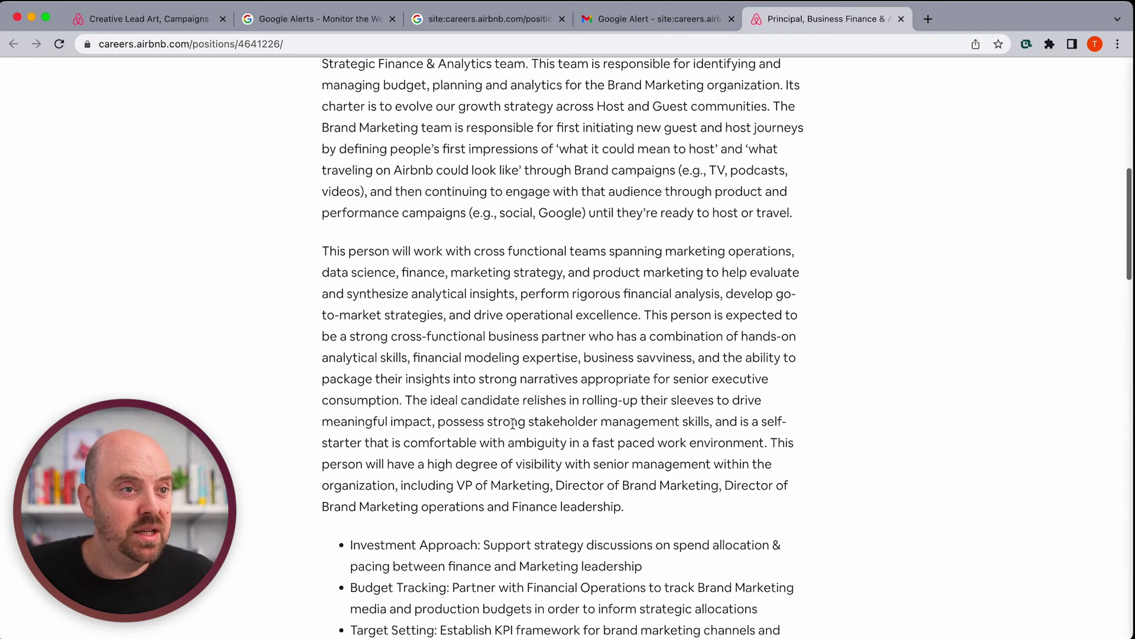
{"action": "scroll", "coordinate": [513, 423], "scroll_direction": "up", "scroll_amount": 20}
{"action": "scroll", "coordinate": [512, 422], "scroll_direction": "up", "scroll_amount": 4}
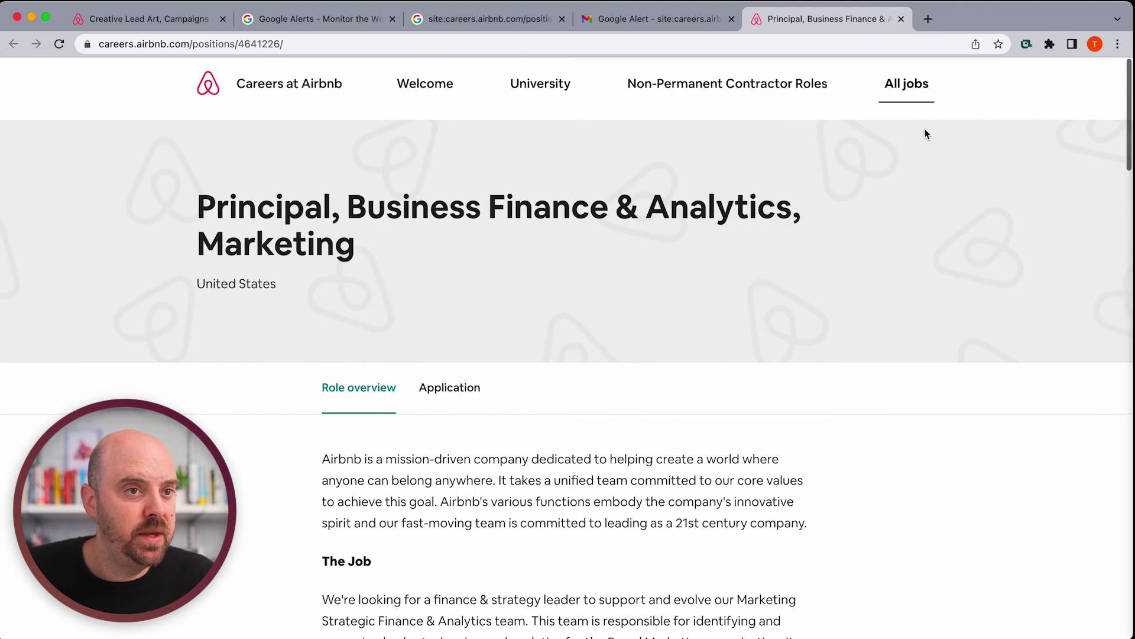
Find Teal among the installed Chrome extensions and launch it on the job posting
{"action": "left_click", "coordinate": [1050, 44]}
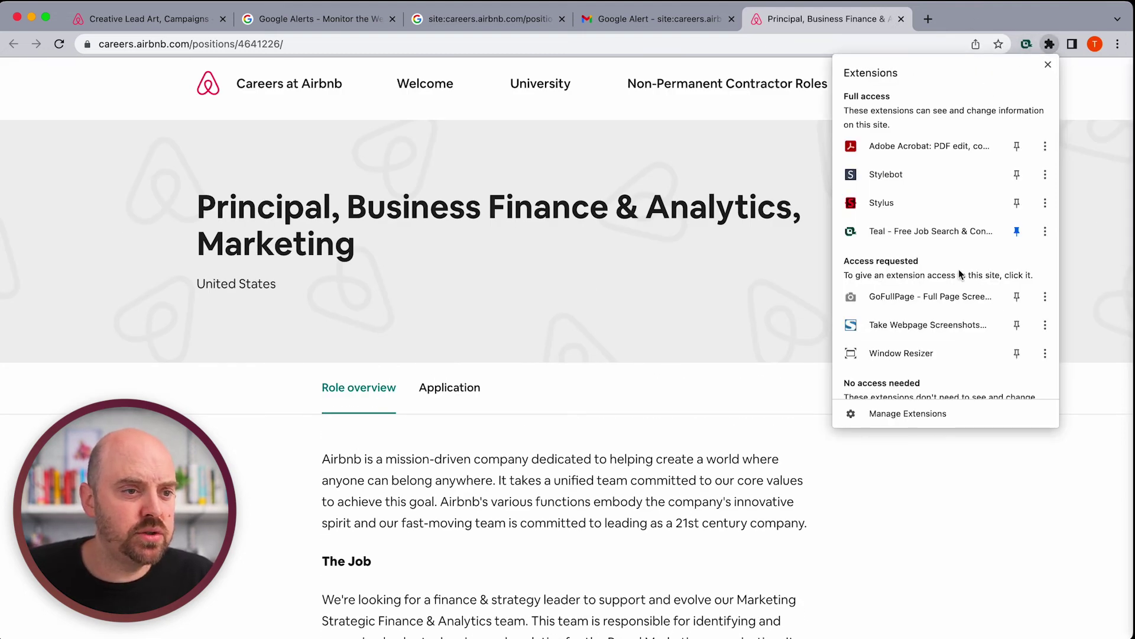
{"action": "scroll", "coordinate": [953, 308], "scroll_direction": "down", "scroll_amount": 2}
{"action": "scroll", "coordinate": [944, 335], "scroll_direction": "up", "scroll_amount": 2}
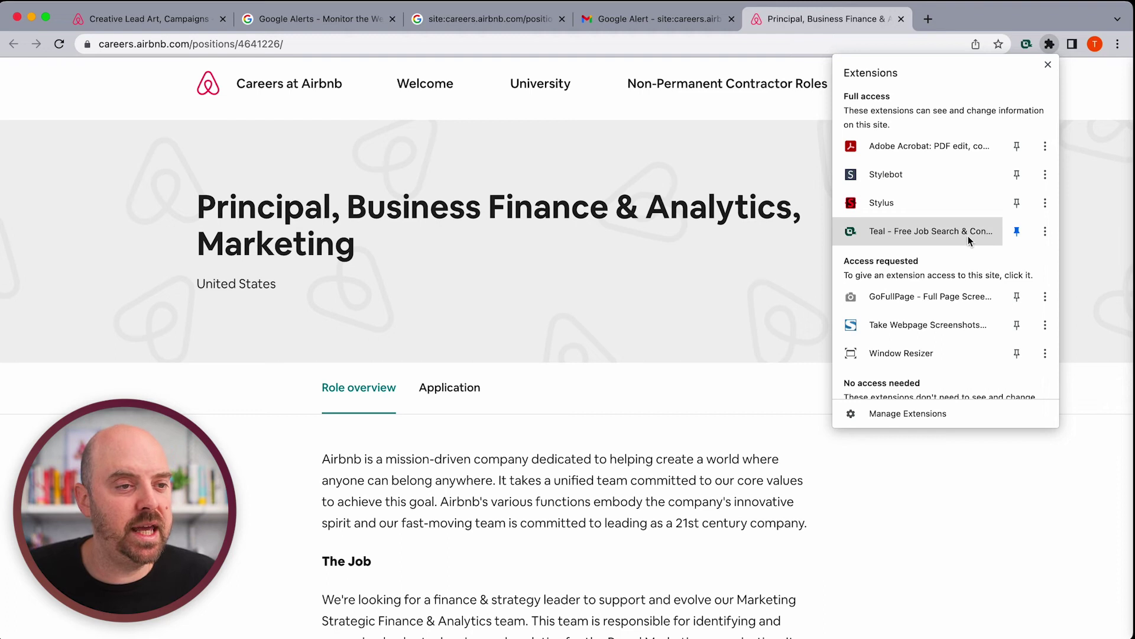
{"action": "left_click", "coordinate": [1026, 45]}
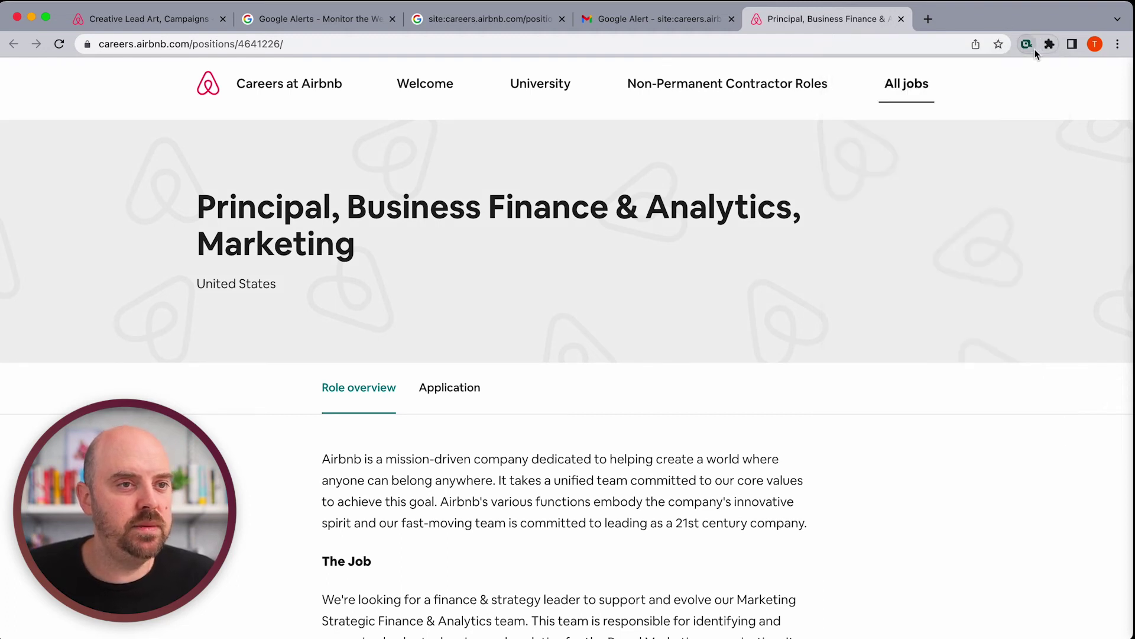
Copy the posting's title into Teal's Job Title field and enter AirBnB as the company
{"action": "left_click_drag", "start_coordinate": [381, 249], "coordinate": [190, 211]}
{"action": "key", "text": "super+c"}
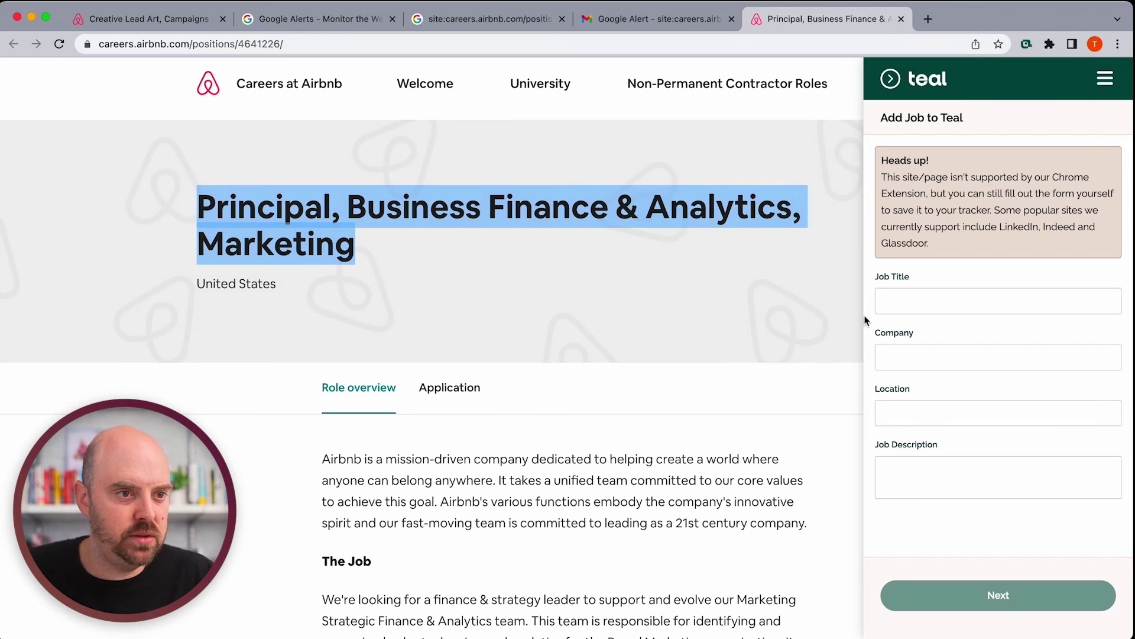
{"action": "left_click", "coordinate": [900, 292]}
{"action": "key", "text": "super+v"}
{"action": "left_click", "coordinate": [902, 351]}
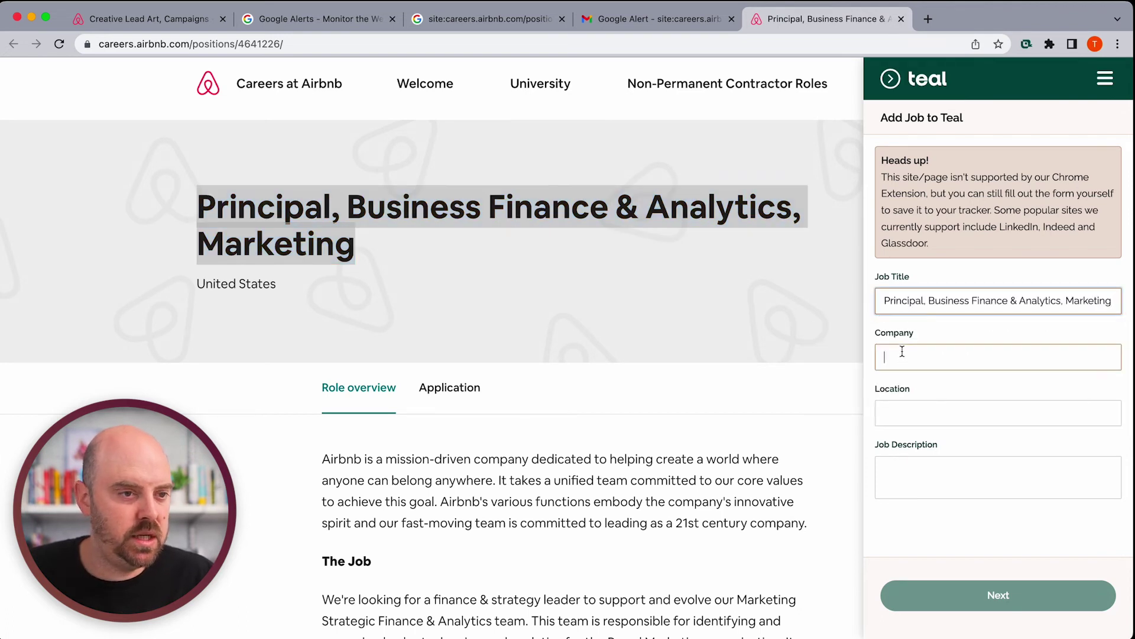
{"action": "type", "text": "AirBnB"}
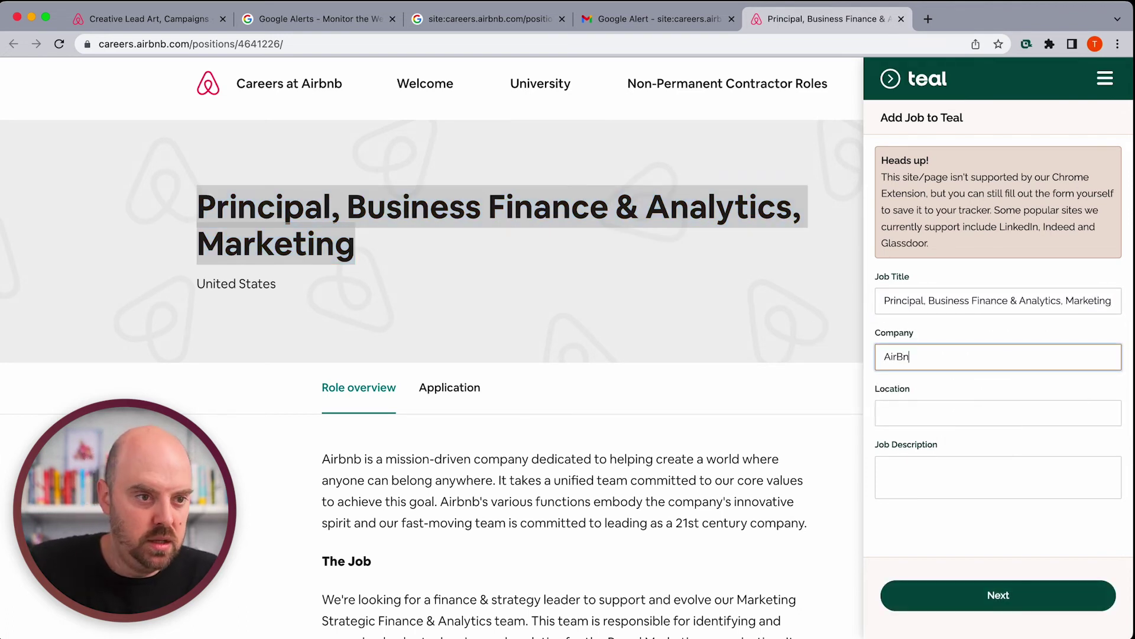
Copy the posting's text from the opening paragraph through The Pay section and paste it as Teal's job description
{"action": "left_click", "coordinate": [571, 495]}
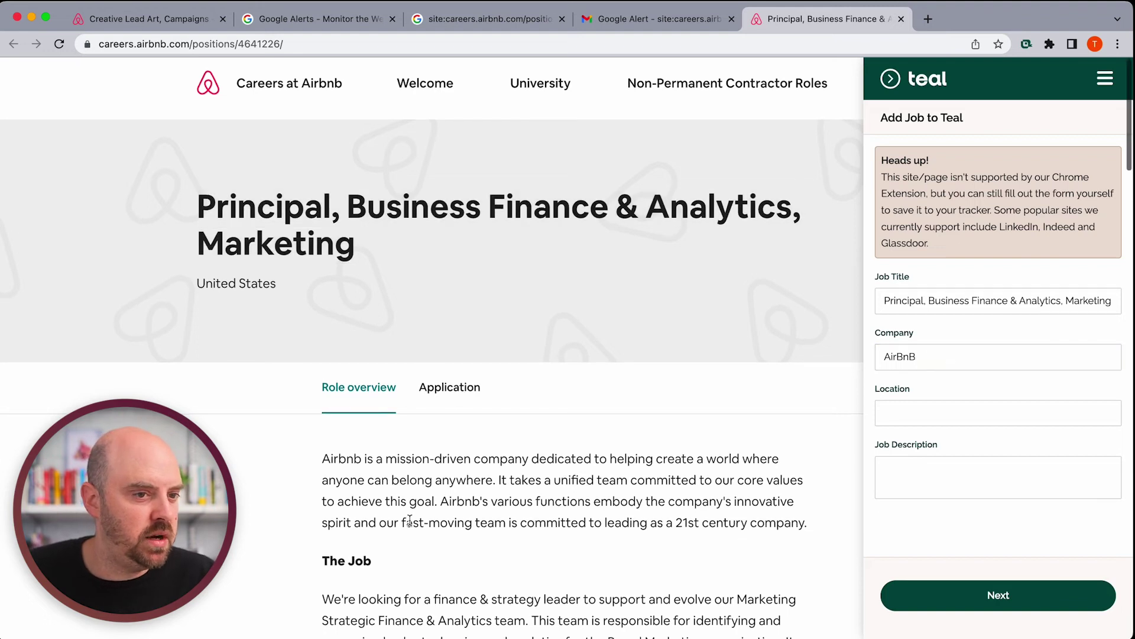
{"action": "scroll", "coordinate": [602, 449], "scroll_direction": "down", "scroll_amount": 1}
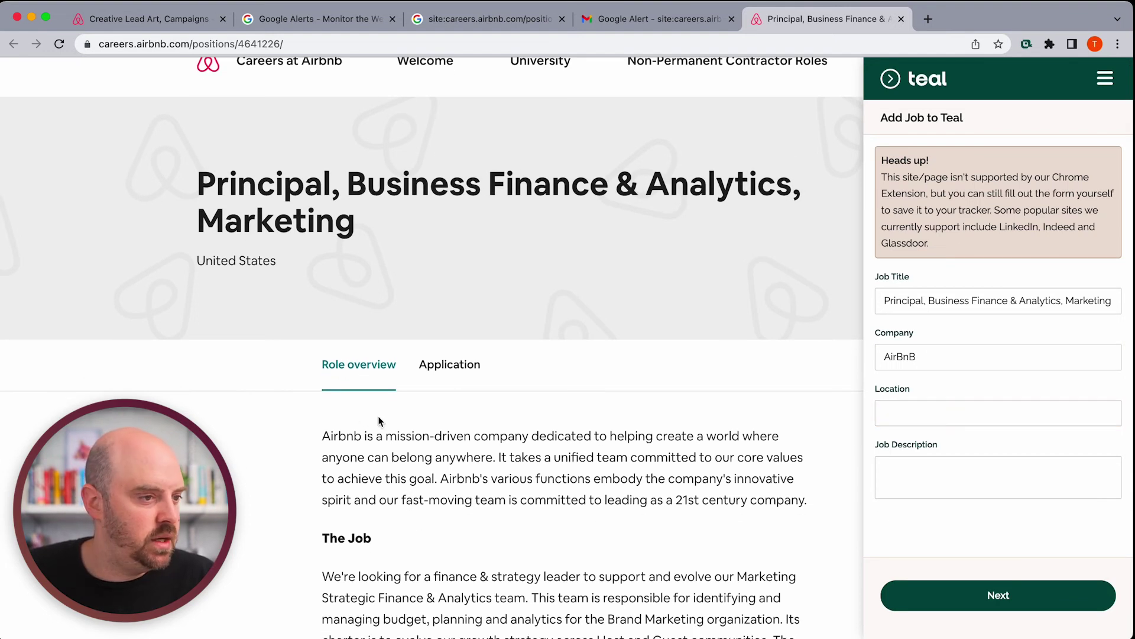
{"action": "scroll", "coordinate": [357, 453], "scroll_direction": "down", "scroll_amount": 5}
{"action": "left_click_drag", "start_coordinate": [321, 309], "coordinate": [451, 144]}
{"action": "scroll", "coordinate": [452, 178], "scroll_direction": "up", "scroll_amount": 3}
{"action": "right_click", "coordinate": [426, 259]}
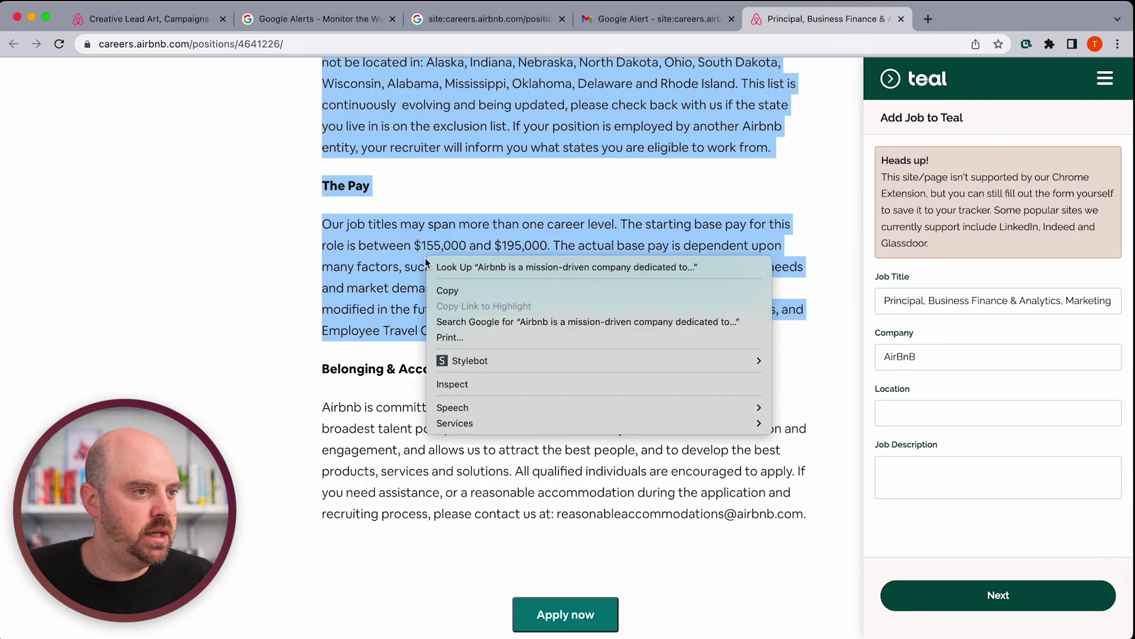
{"action": "left_click", "coordinate": [488, 289]}
{"action": "left_click", "coordinate": [884, 465]}
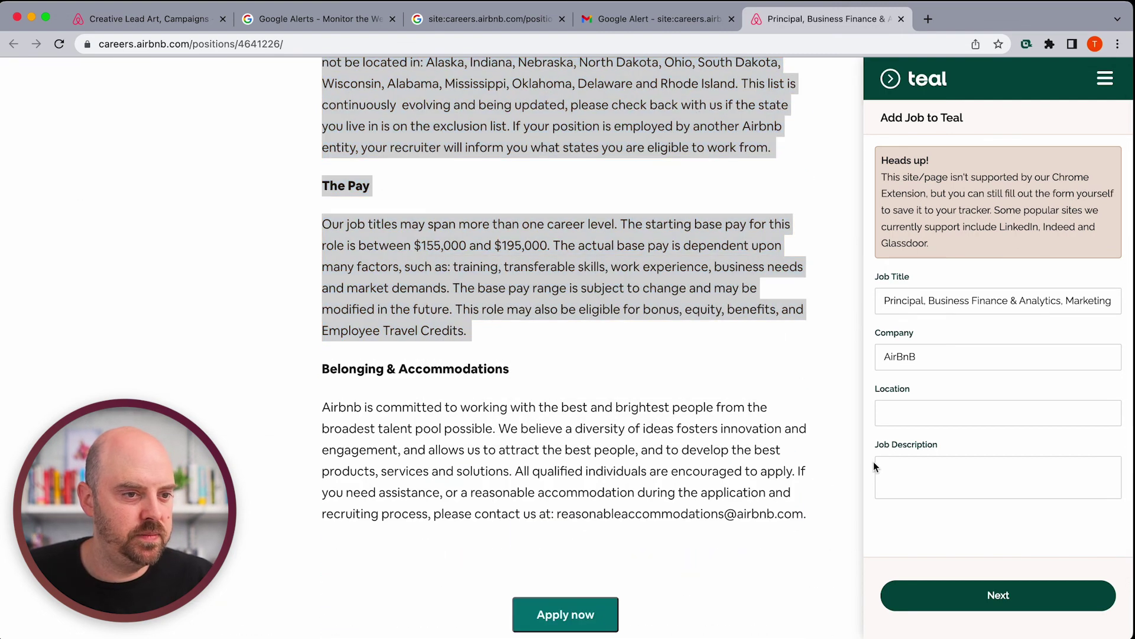
{"action": "key", "text": "super+v"}
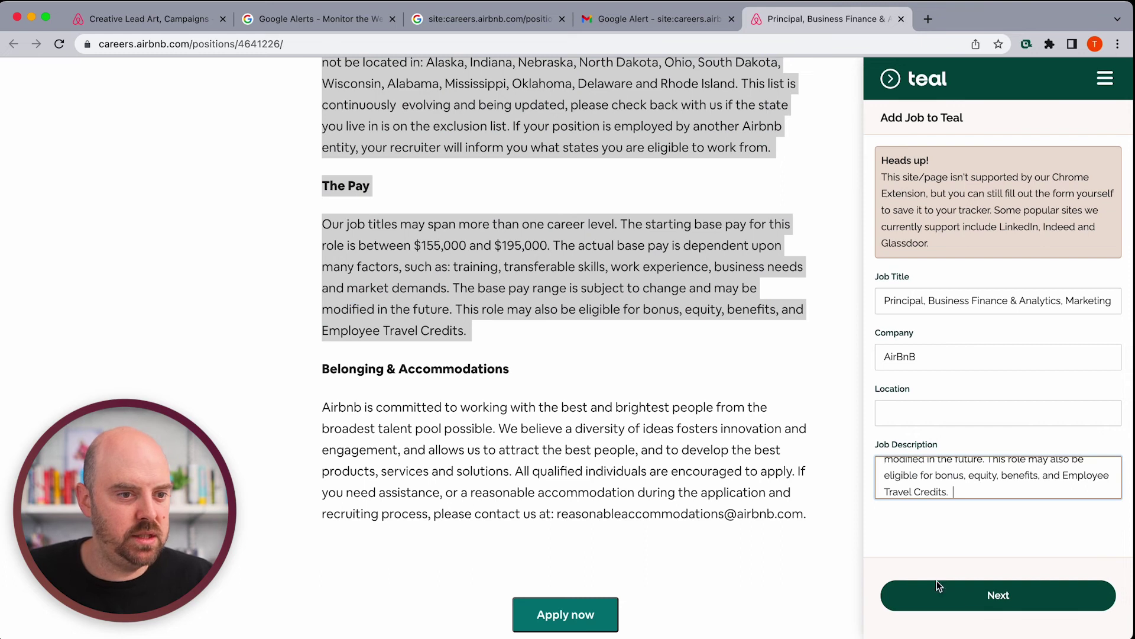
Save the job to Teal with a three-star excitement rating and view the bookmarked job in the job tracker
{"action": "left_click", "coordinate": [1026, 608]}
{"action": "left_click", "coordinate": [949, 222]}
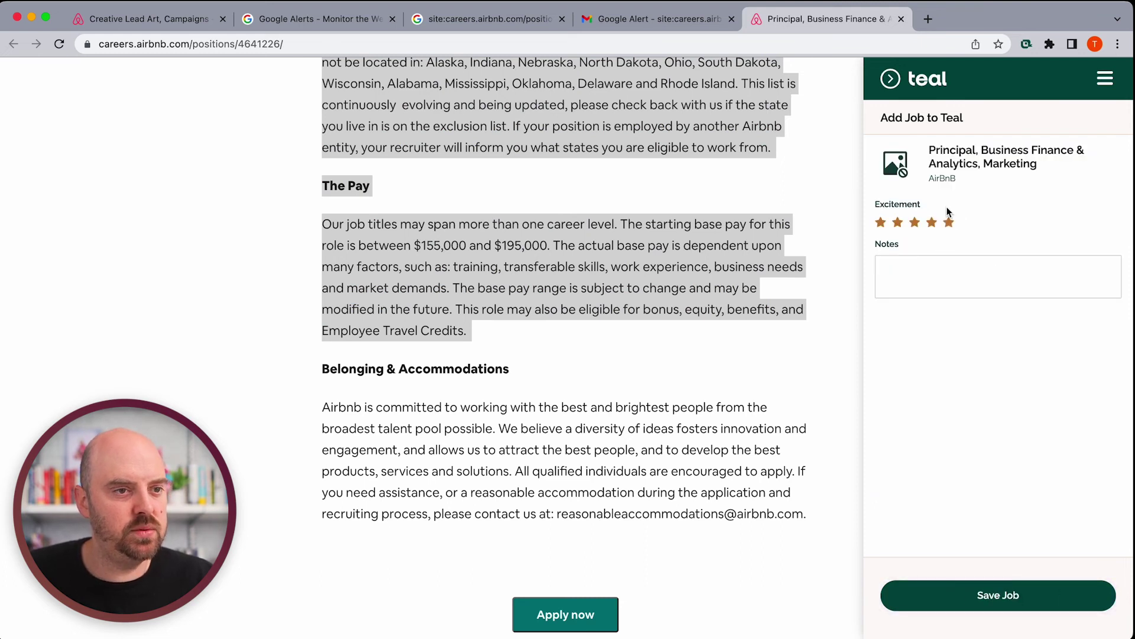
{"action": "left_click", "coordinate": [915, 223]}
{"action": "left_click", "coordinate": [987, 596]}
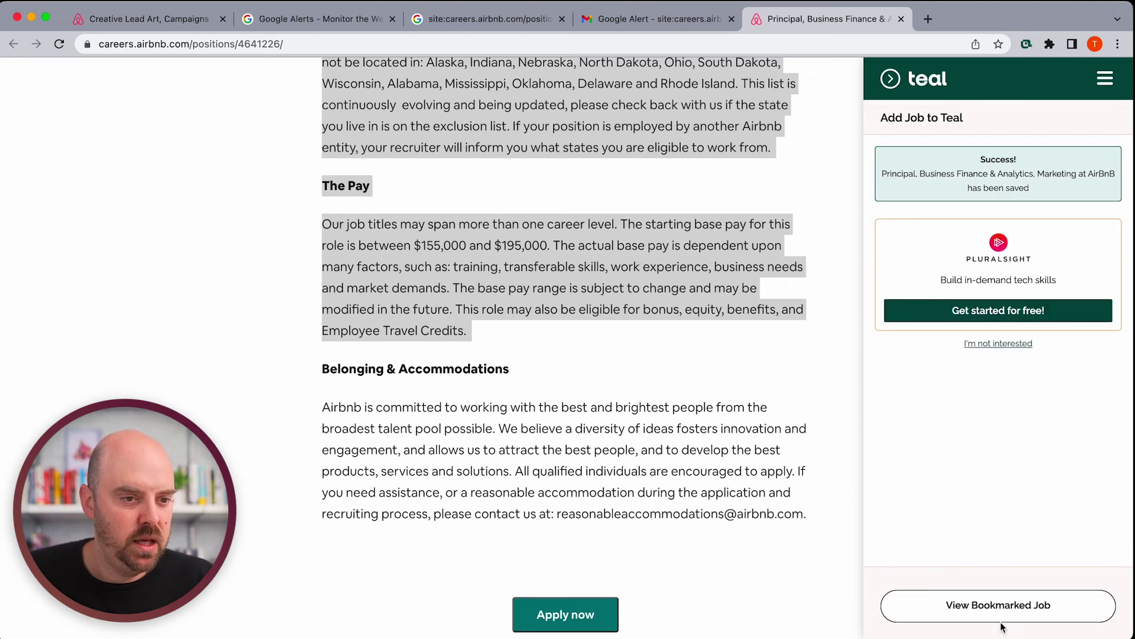
{"action": "left_click", "coordinate": [1013, 609]}
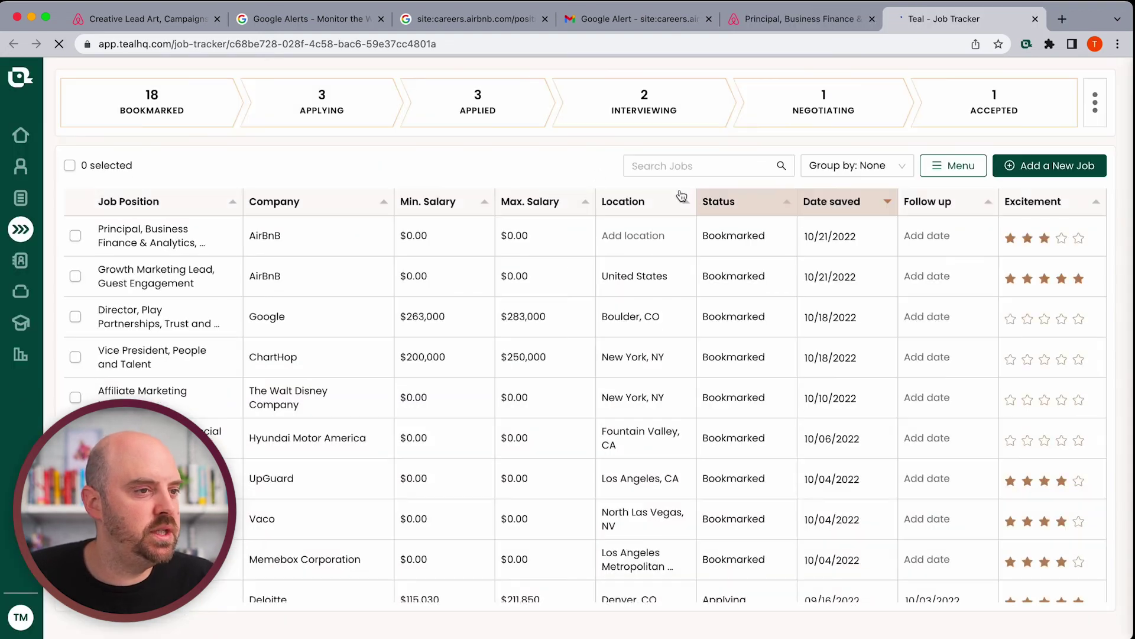